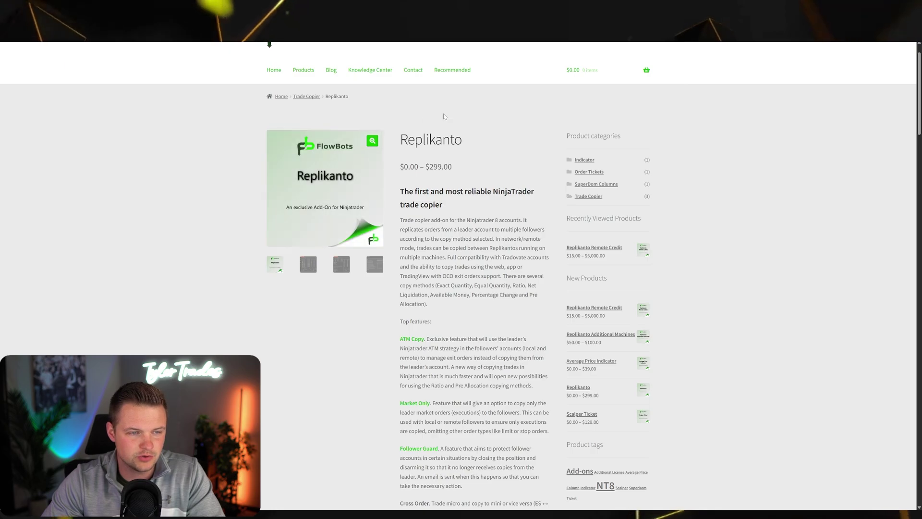
# Compare the Replikanto Single Machine (Lifetime) and Trial license prices.
pyautogui.scroll(1, 478, 142)
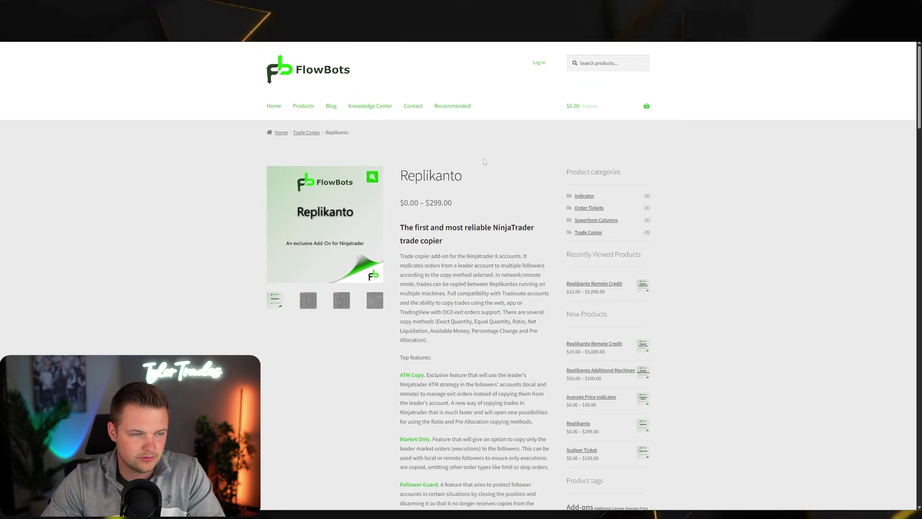
pyautogui.scroll(-2, 485, 171)
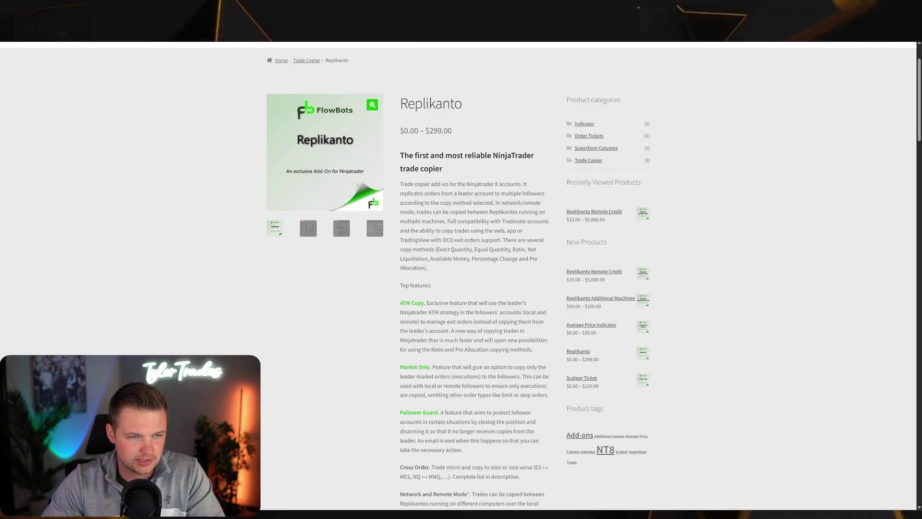
pyautogui.scroll(-10, 497, 229)
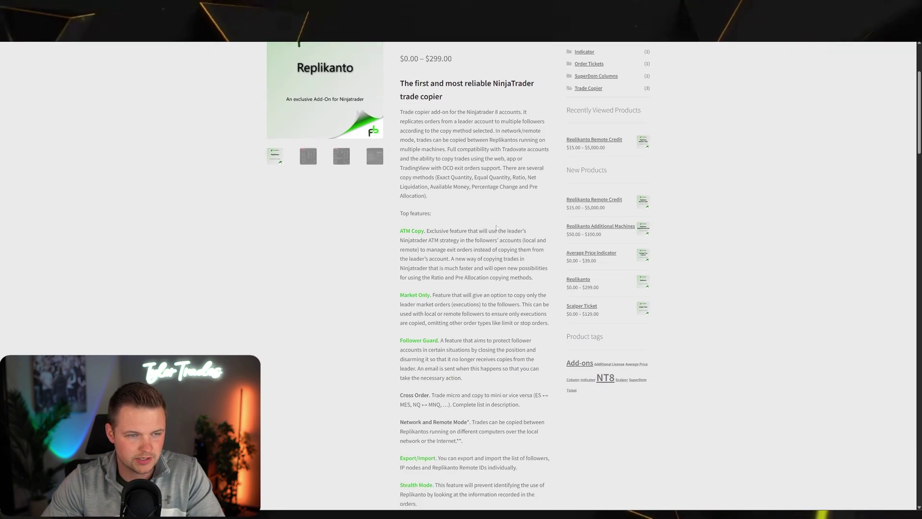
pyautogui.scroll(-3, 496, 229)
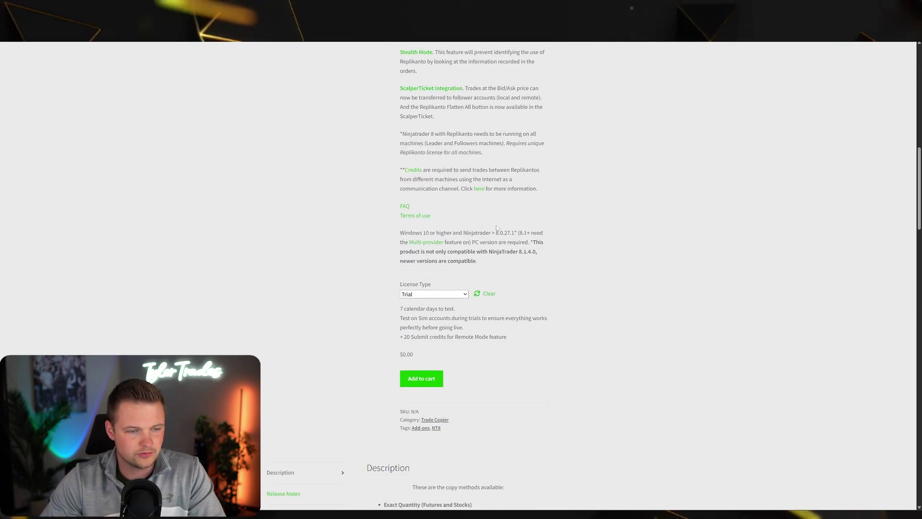
pyautogui.click(456, 222)
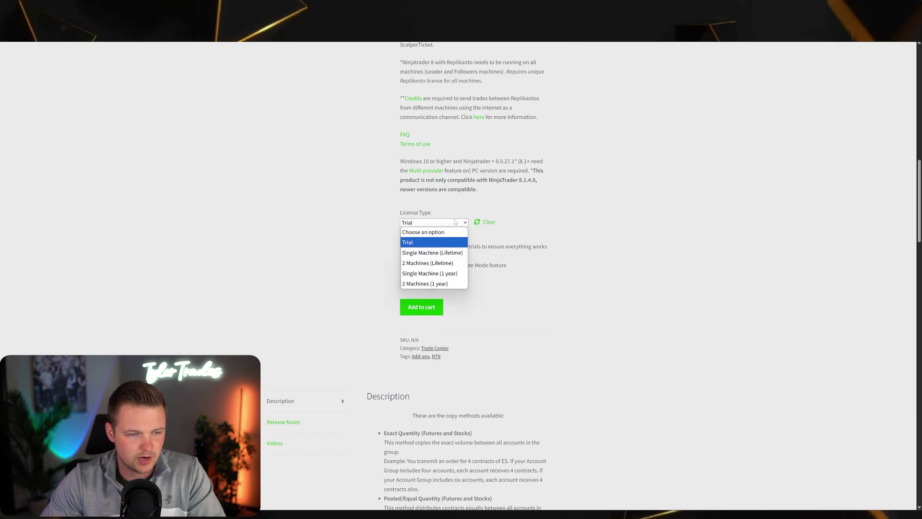
pyautogui.click(436, 253)
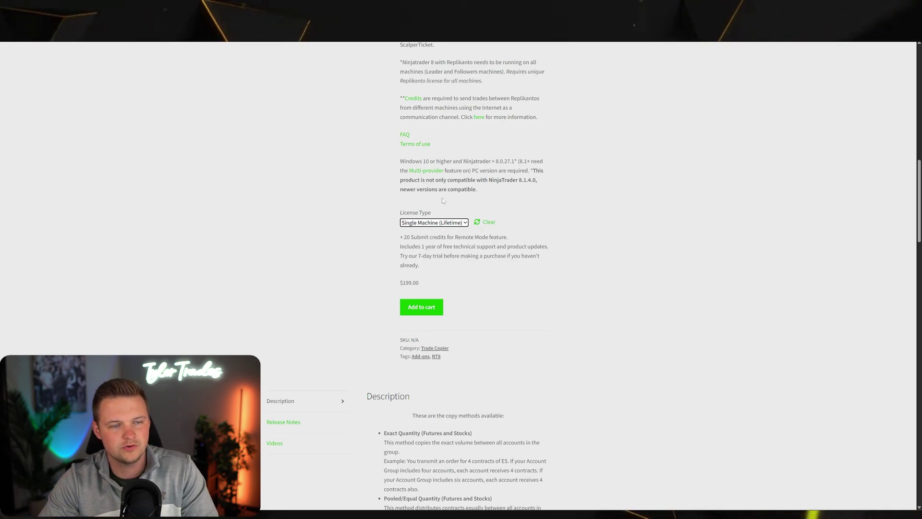
pyautogui.click(441, 224)
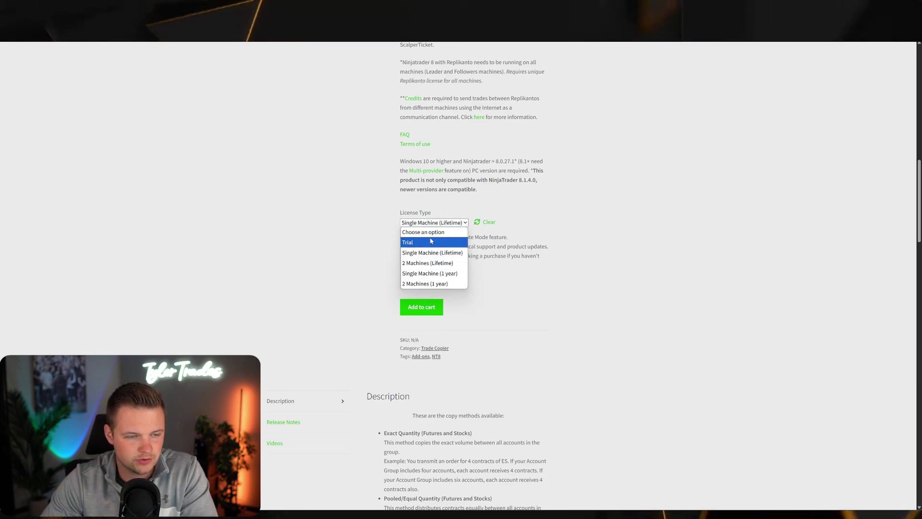
pyautogui.click(431, 242)
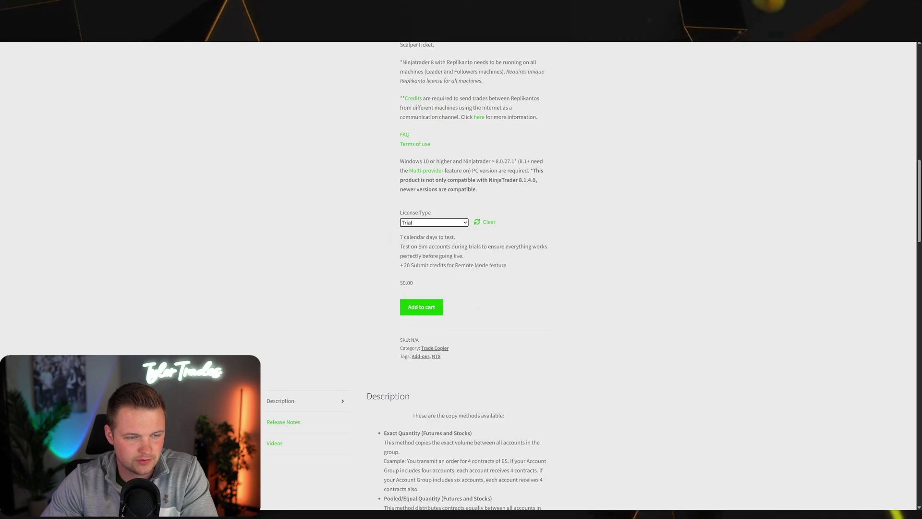
pyautogui.click(457, 222)
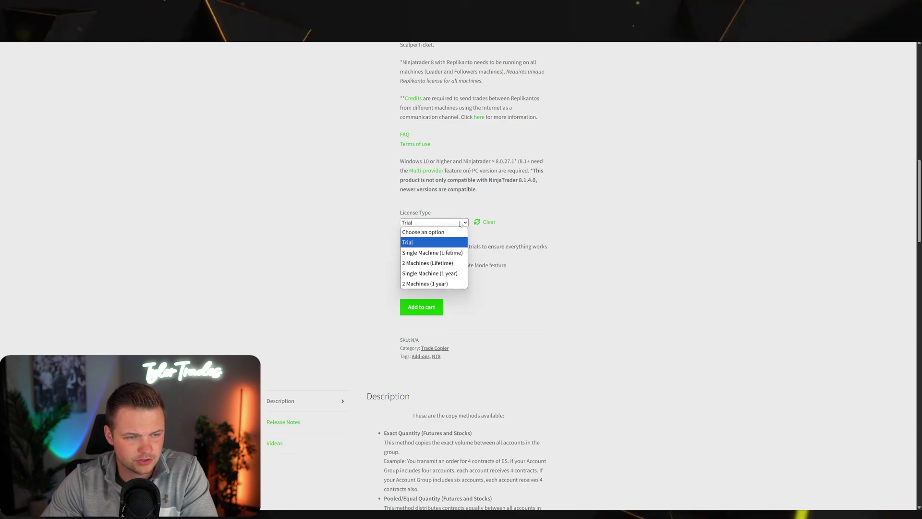
pyautogui.click(433, 252)
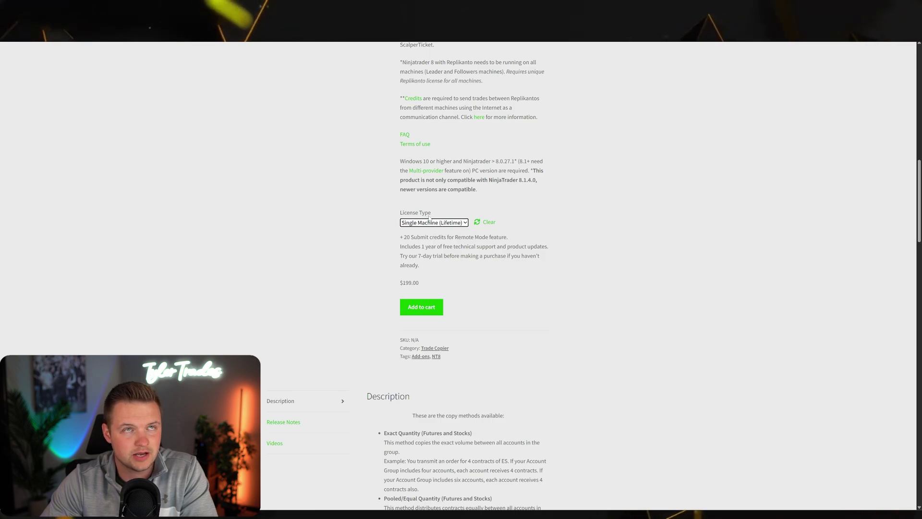
# Check the Single Machine (1 year) price, then add the $199.00 Lifetime license to the cart.
pyautogui.click(455, 224)
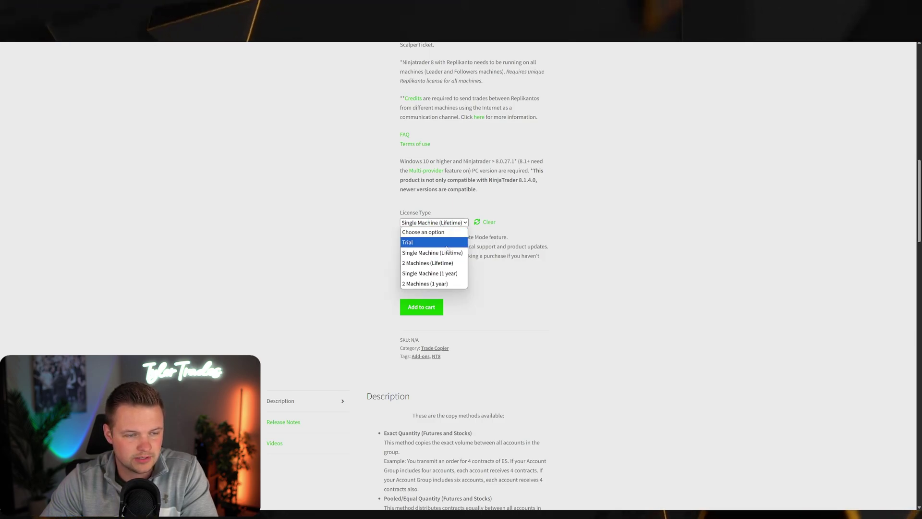
pyautogui.click(437, 274)
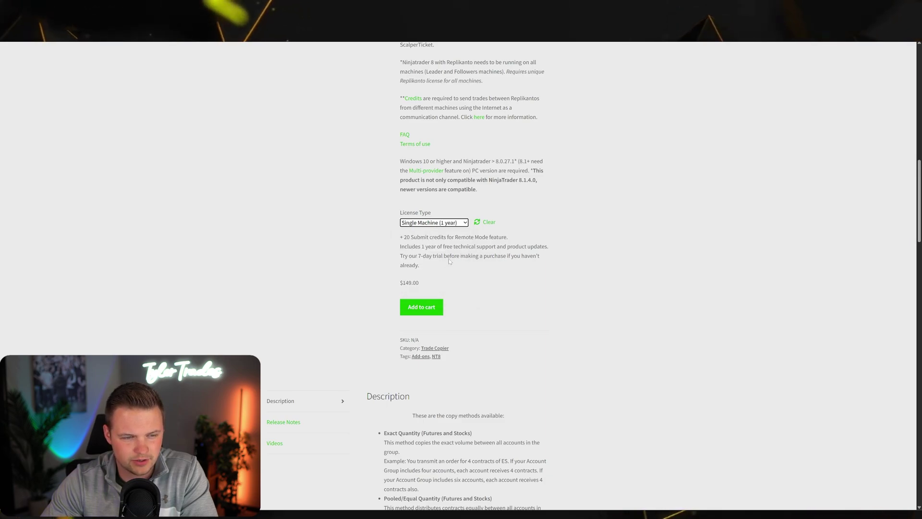
pyautogui.click(465, 223)
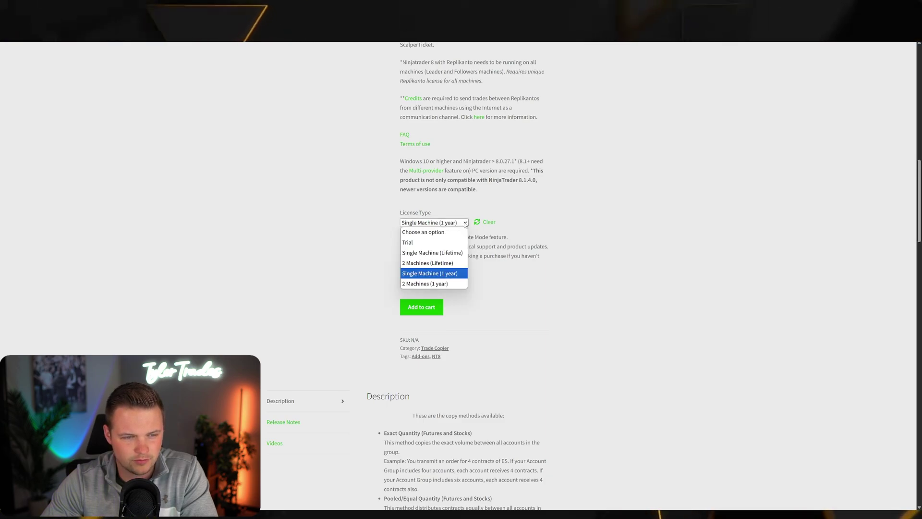
pyautogui.click(432, 253)
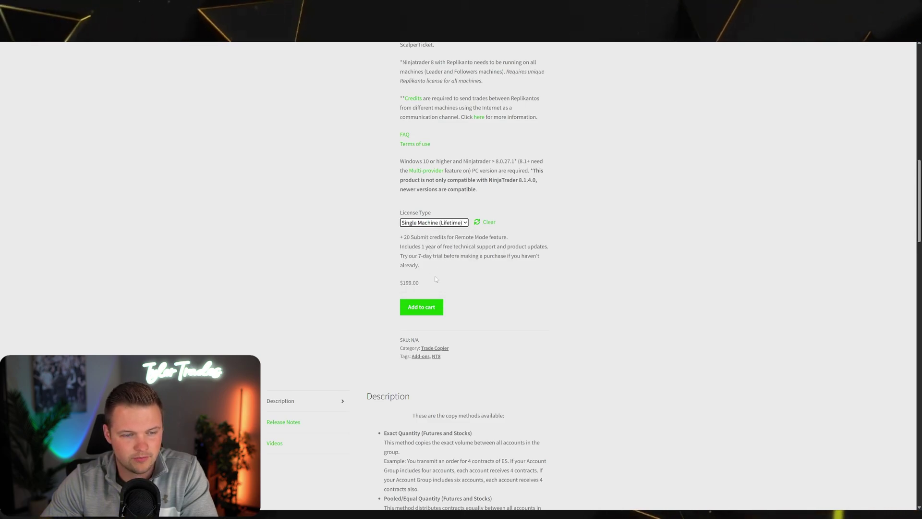
pyautogui.click(422, 307)
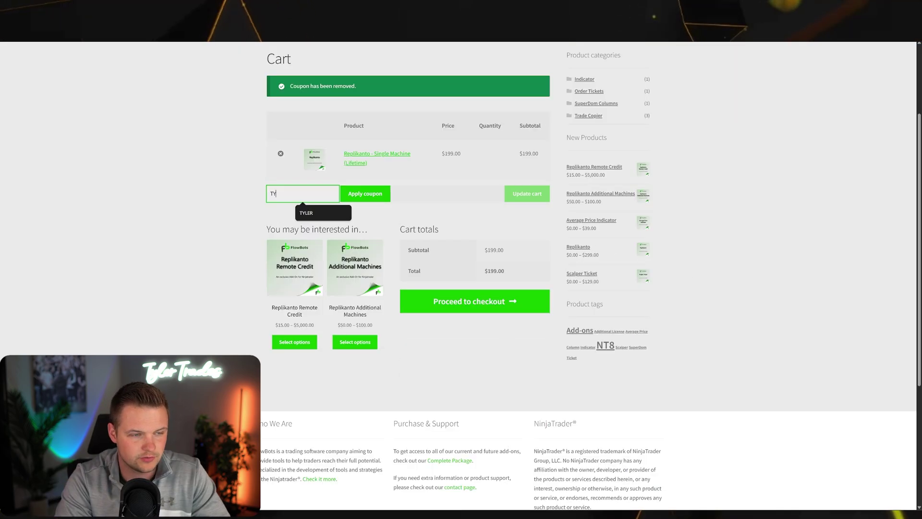
# Apply the coupon code for $39.80 off and proceed to checkout at $159.20.
pyautogui.write('LER')
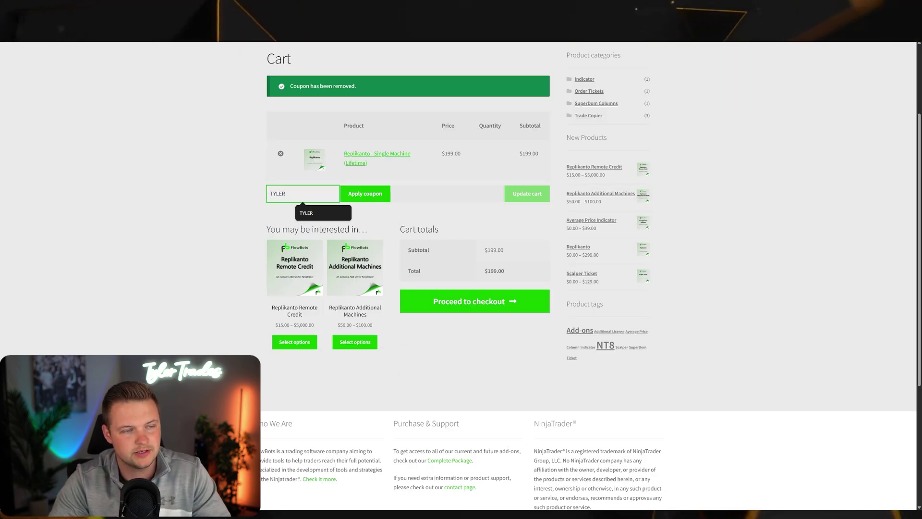
pyautogui.press('Return')
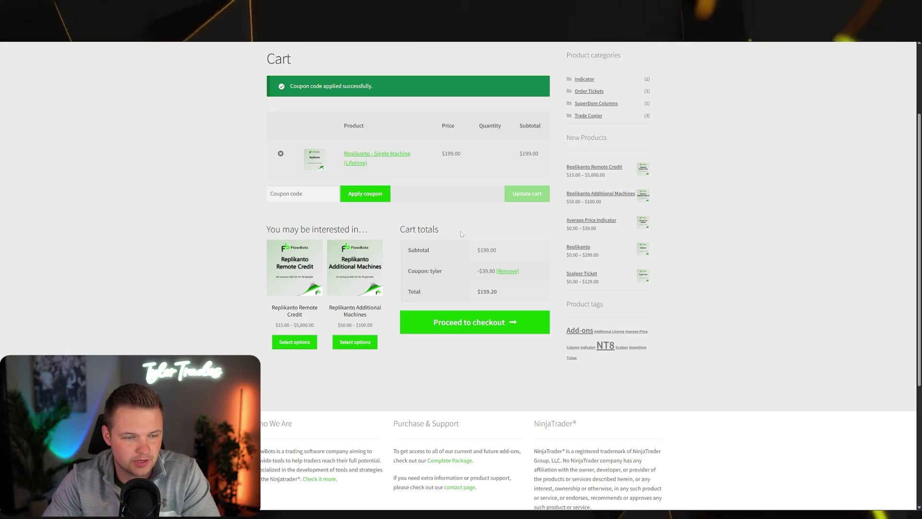
pyautogui.click(470, 328)
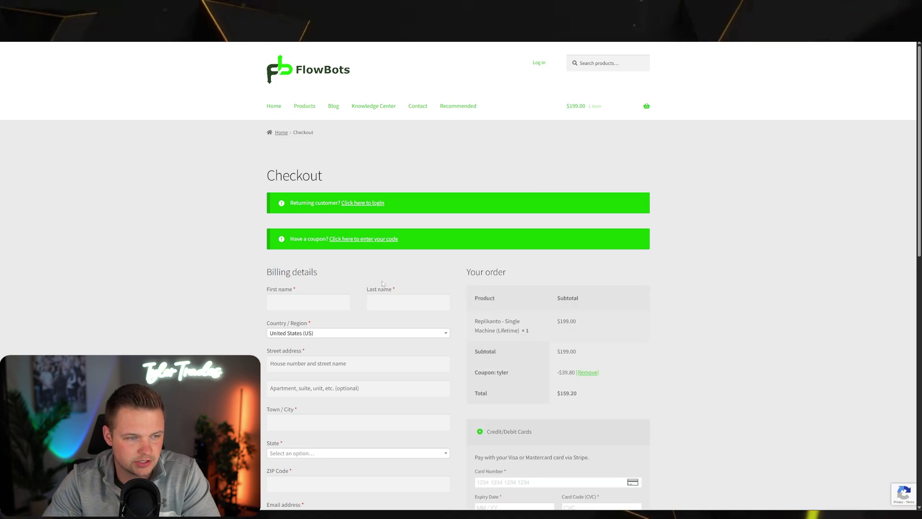
pyautogui.scroll(-2, 259, 316)
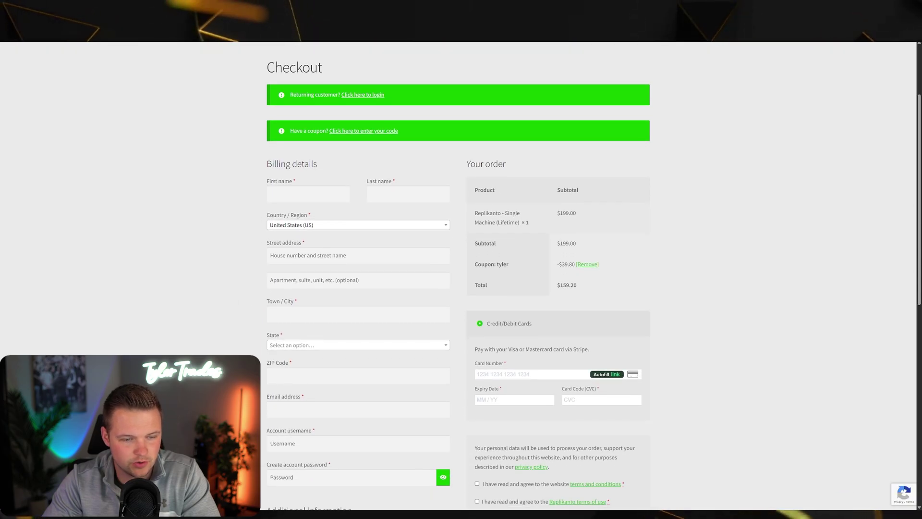
pyautogui.scroll(-2, 569, 378)
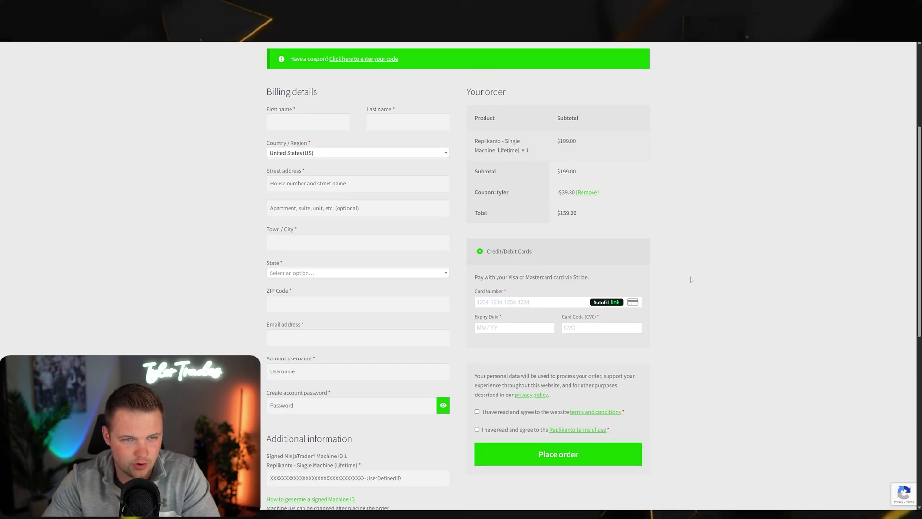
pyautogui.scroll(-1, 689, 278)
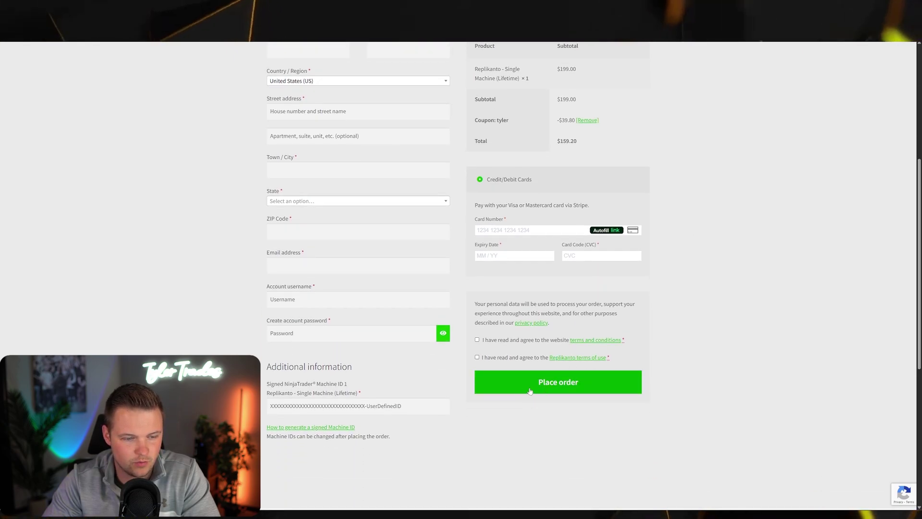
pyautogui.scroll(-1, 618, 381)
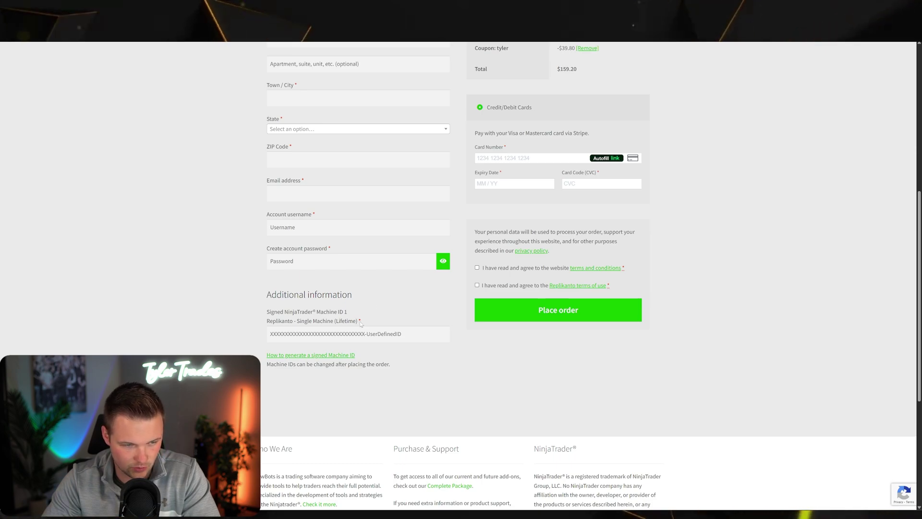
pyautogui.scroll(-1, 342, 249)
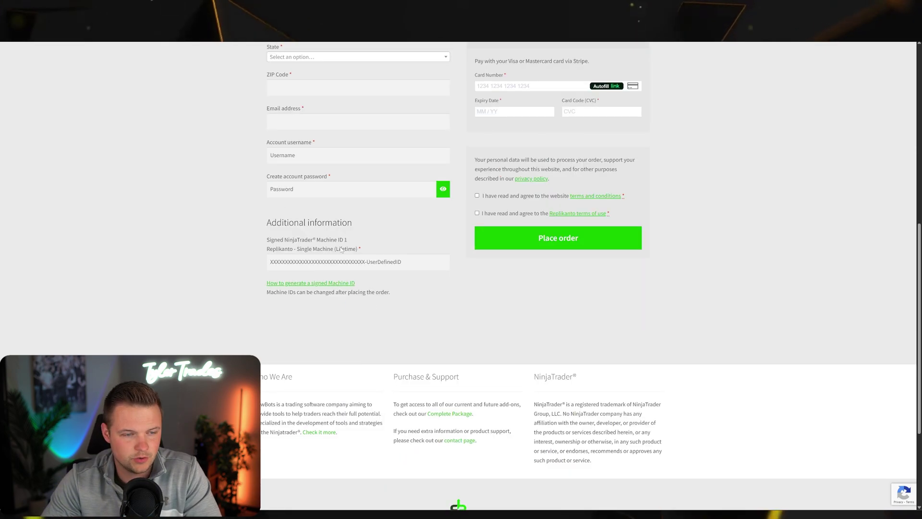
pyautogui.click(338, 282)
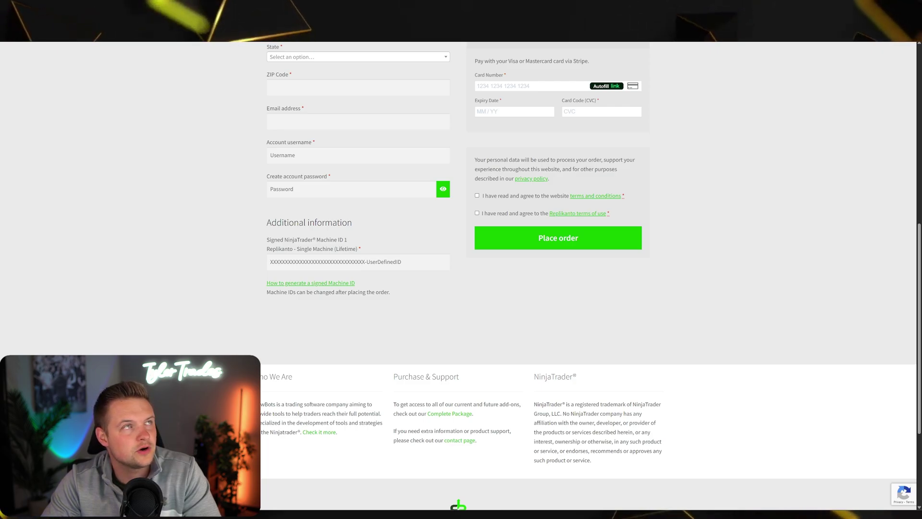
# Move the Control Center and Replikanto windows aside to uncover the page, then bring up Help.
pyautogui.moveTo(637, 43); pyautogui.dragTo(523, 149)
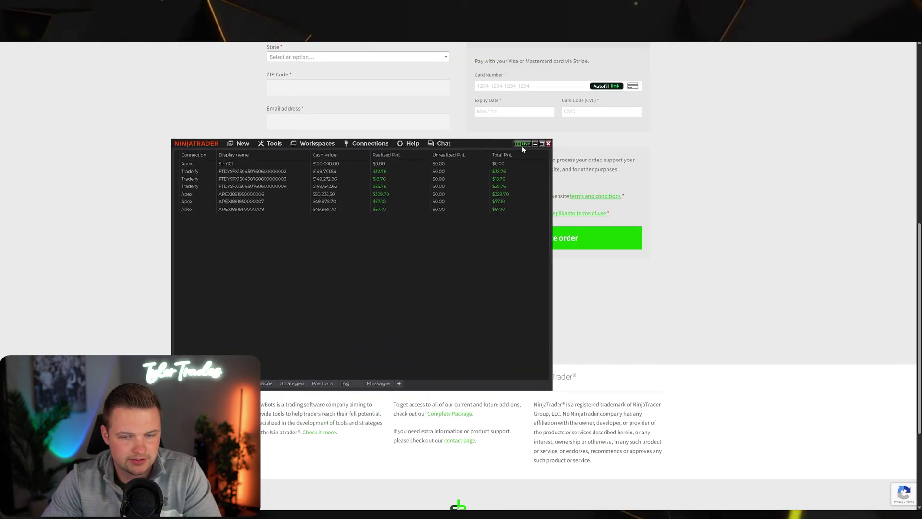
pyautogui.moveTo(470, 140); pyautogui.dragTo(672, 115)
pyautogui.moveTo(500, 44); pyautogui.dragTo(260, 0)
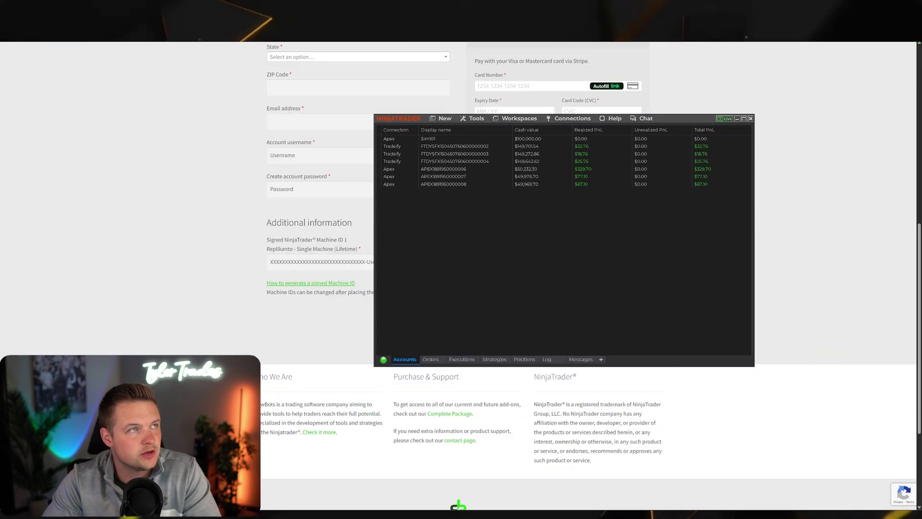
pyautogui.moveTo(695, 121); pyautogui.dragTo(755, 94)
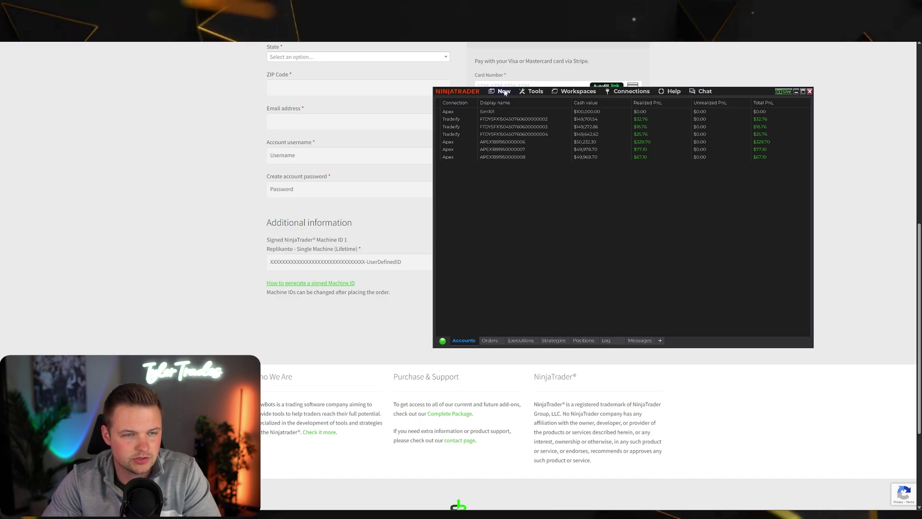
pyautogui.click(673, 92)
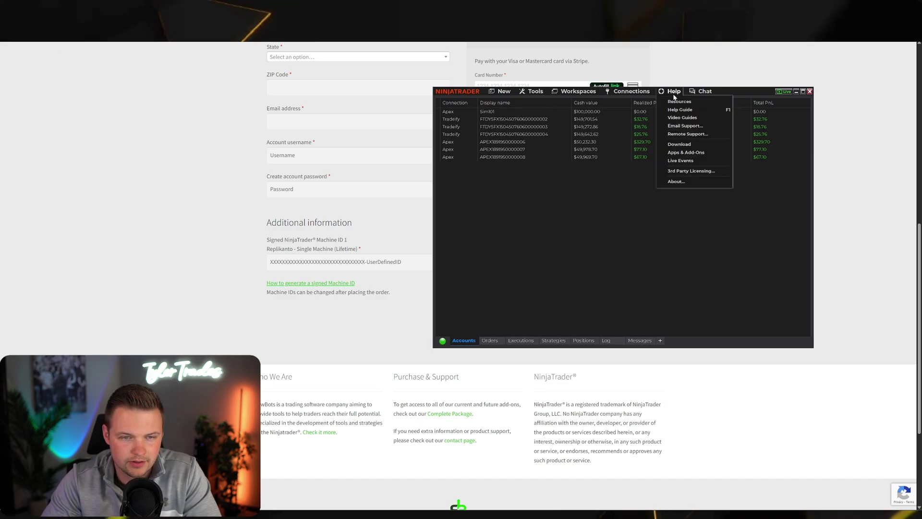
# Generate a machine ID in 3rd Party Licensing with vendor FlowBots and your user ID.
pyautogui.click(681, 171)
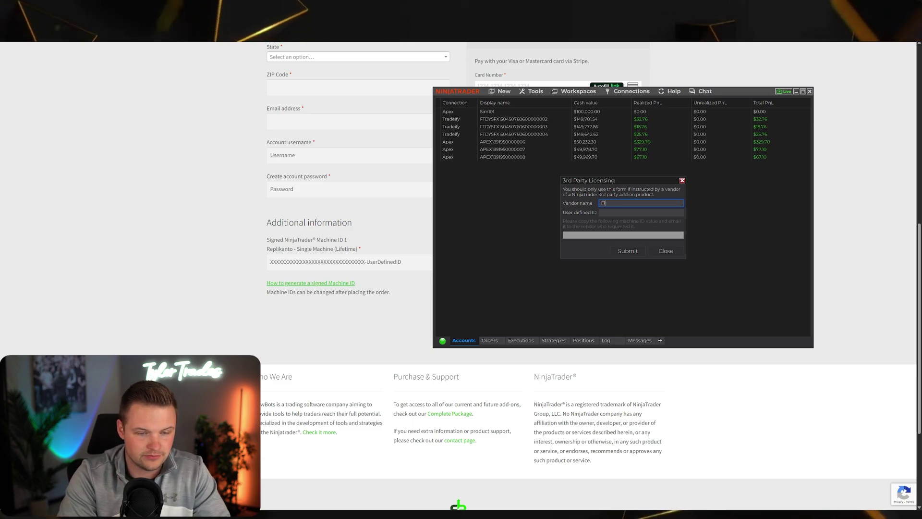
pyautogui.write('FlowBots')
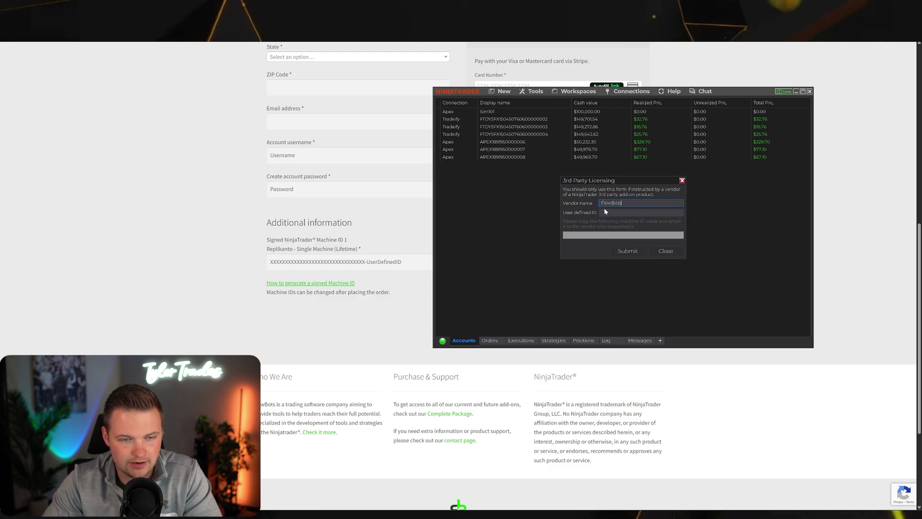
pyautogui.press('Tab')
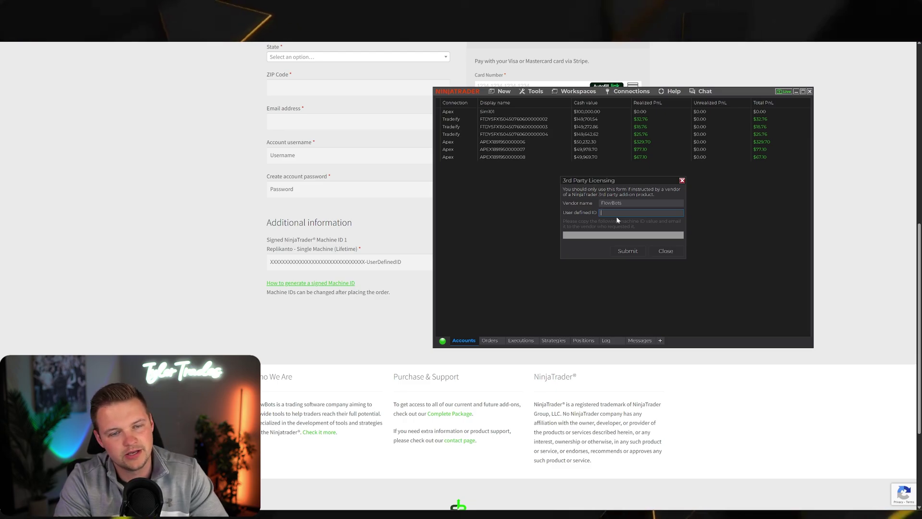
pyautogui.write('tylertrade')
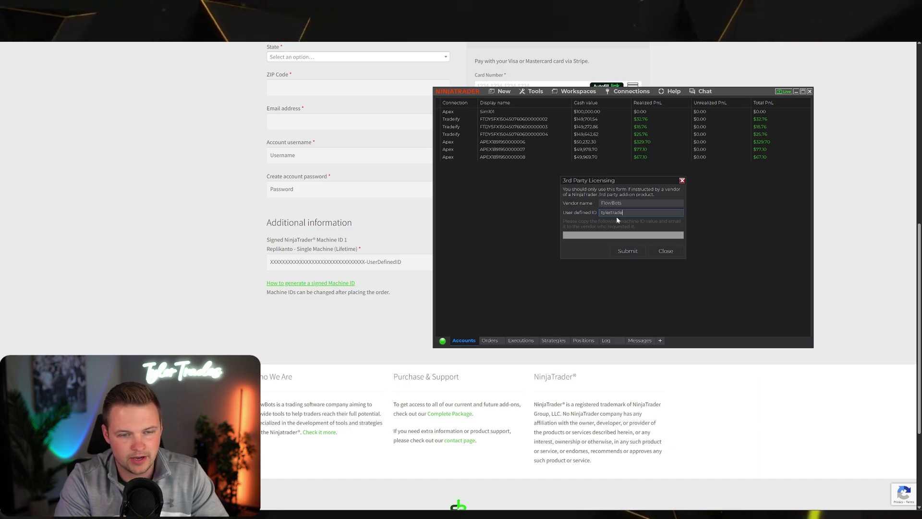
pyautogui.click(626, 250)
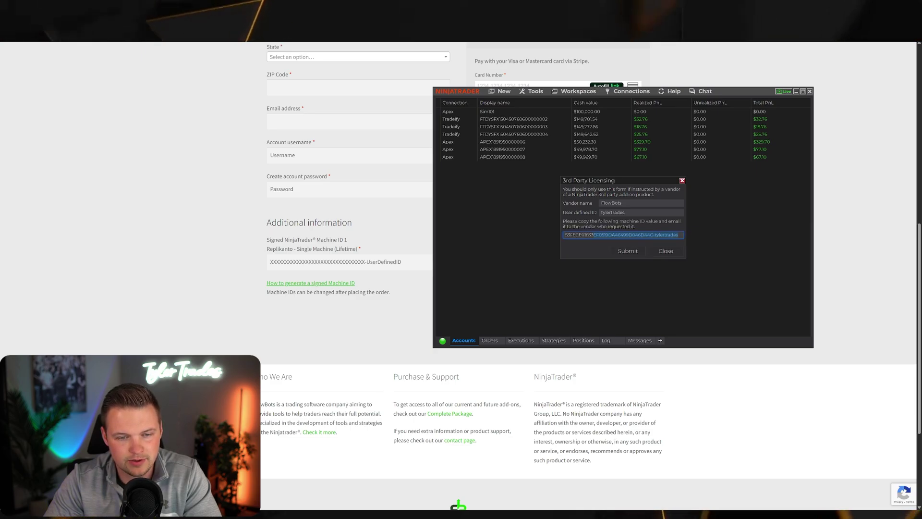
# Copy the generated signed machine ID and close the licensing form.
pyautogui.moveTo(678, 234); pyautogui.dragTo(565, 234)
pyautogui.rightClick(575, 237)
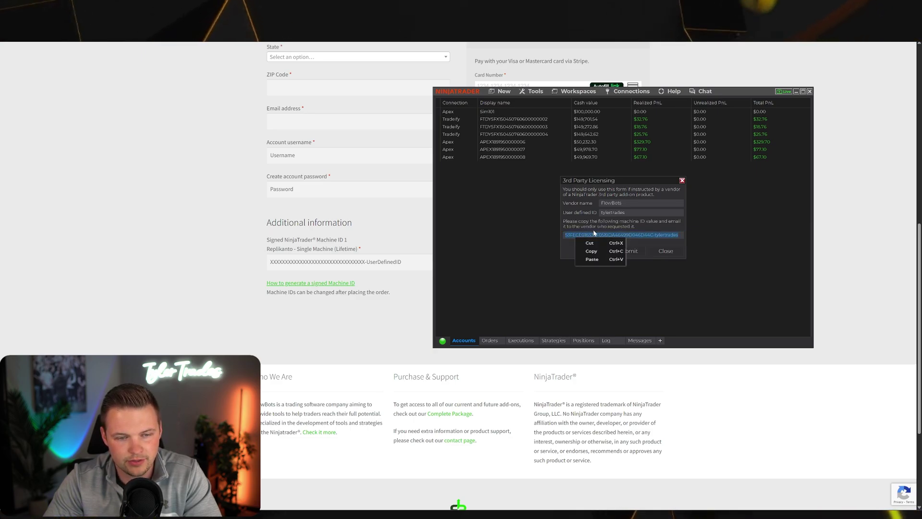
pyautogui.click(593, 251)
pyautogui.click(666, 251)
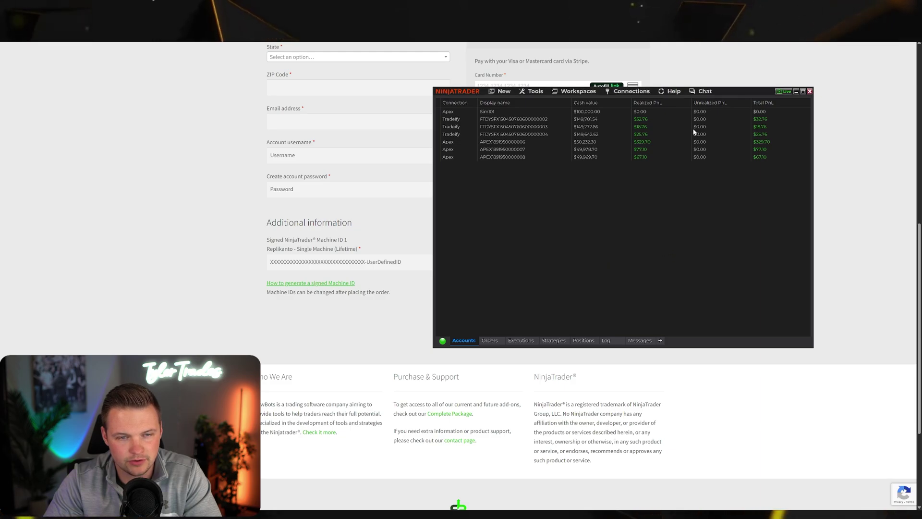
# Paste the copied machine ID into the checkout's Signed NinjaTrader Machine ID field.
pyautogui.hotkey('alt', 'Tab')
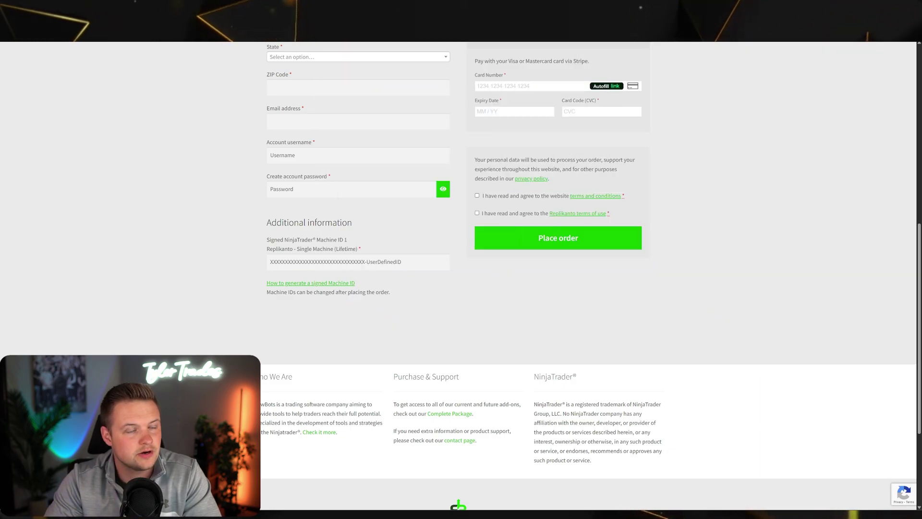
pyautogui.rightClick(365, 262)
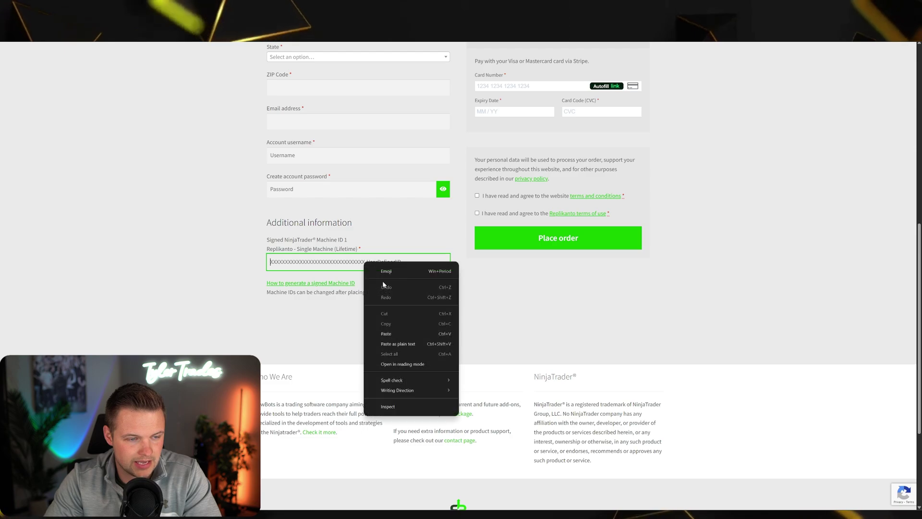
pyautogui.click(388, 330)
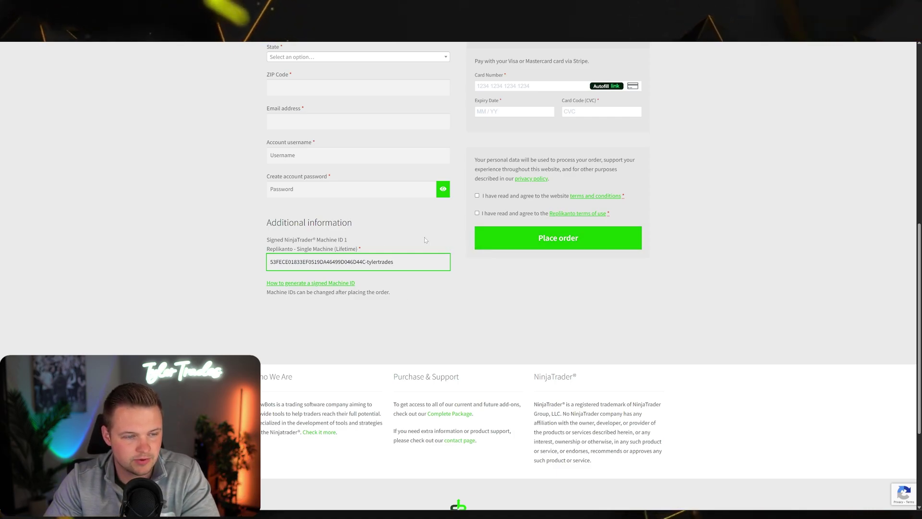
pyautogui.scroll(-1, 419, 228)
pyautogui.scroll(3, 481, 269)
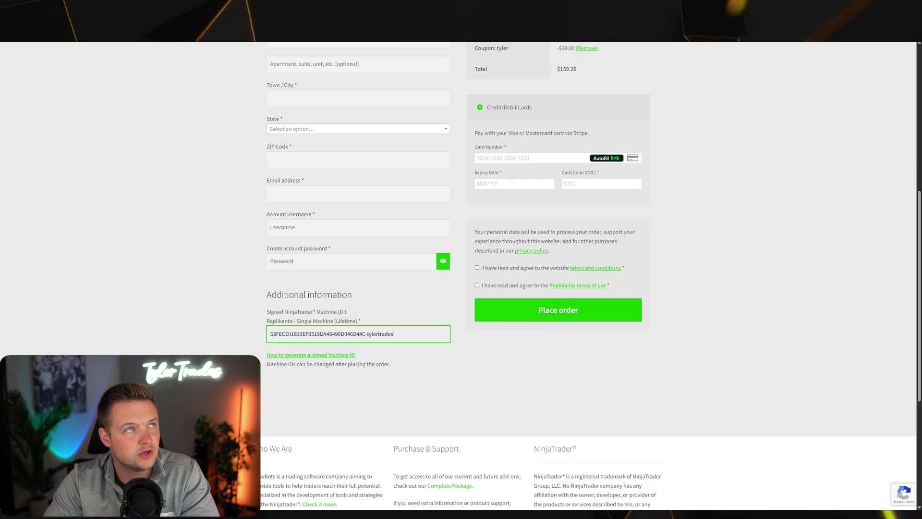
# Shift the Control Center slightly right and move the Replikanto window down over the chart.
pyautogui.press('Tab')
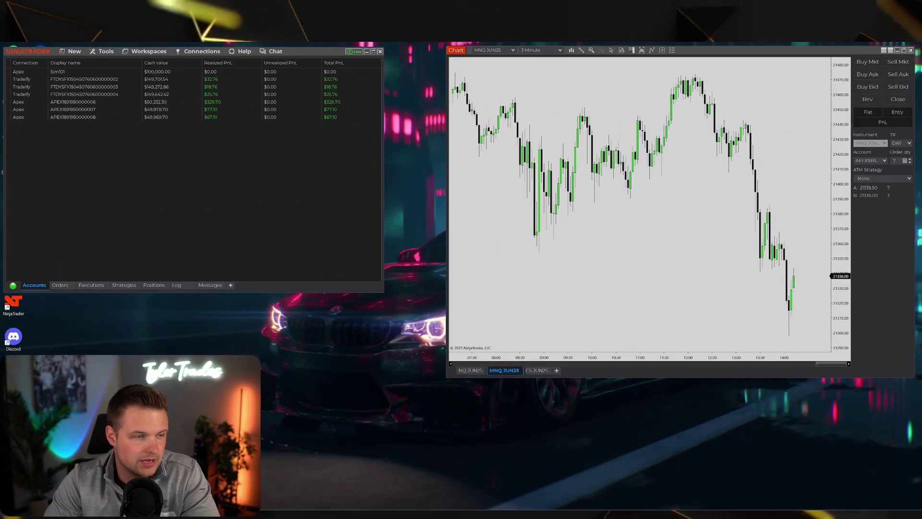
pyautogui.moveTo(311, 51)
pyautogui.mouseDown()
pyautogui.moveTo(324, 50)
pyautogui.moveTo(316, 51)
pyautogui.mouseUp()
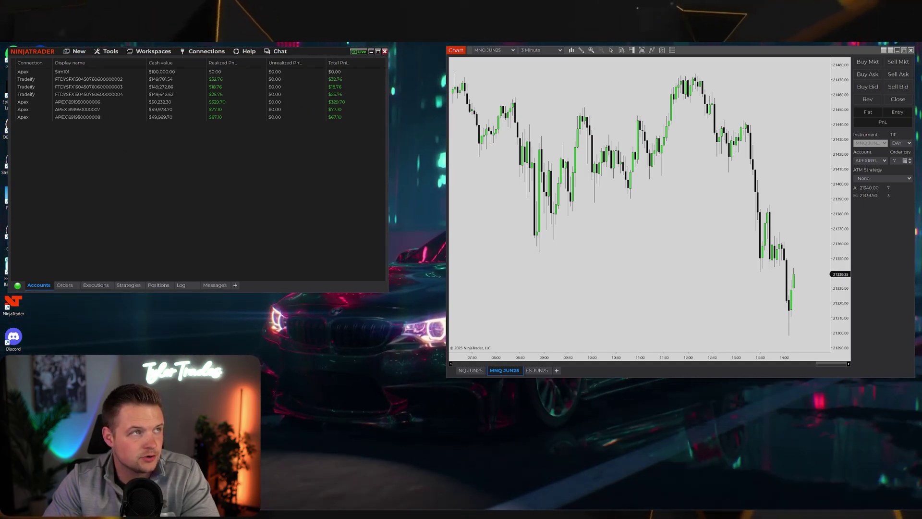
pyautogui.moveTo(590, 165); pyautogui.dragTo(688, 242)
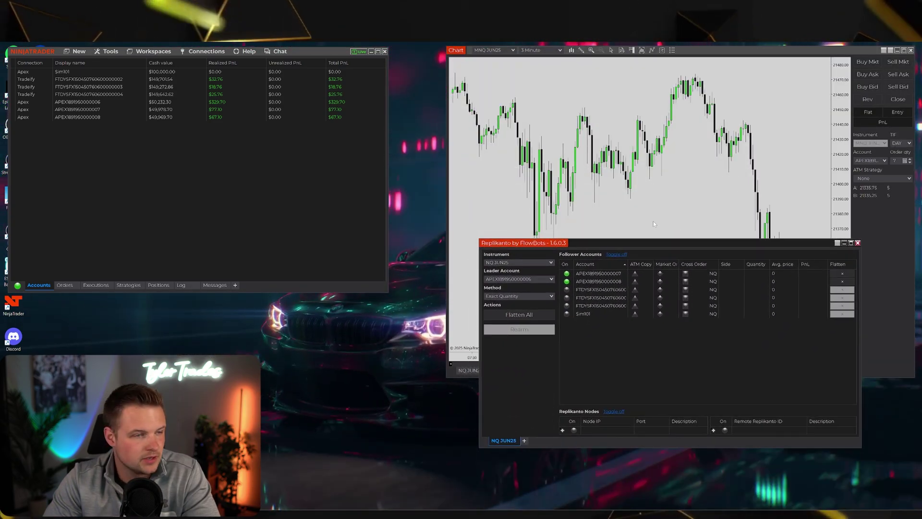
pyautogui.click(110, 51)
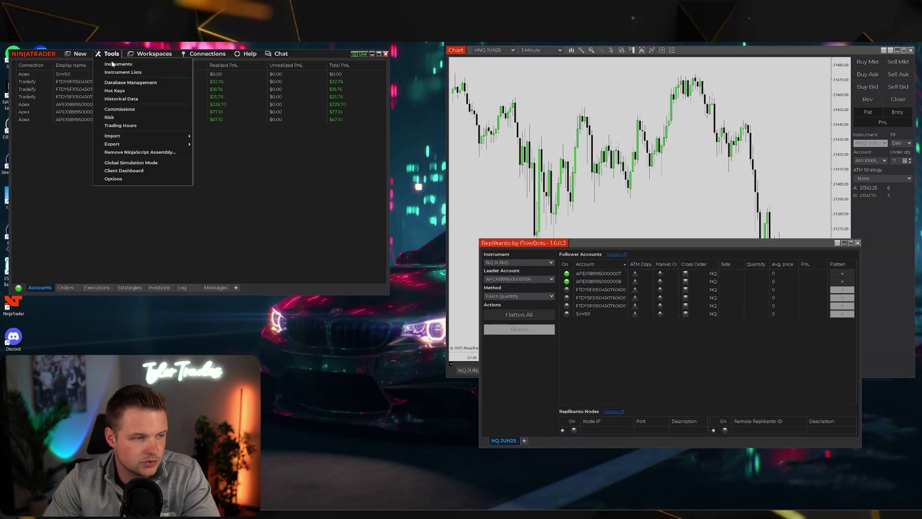
pyautogui.moveTo(132, 136)
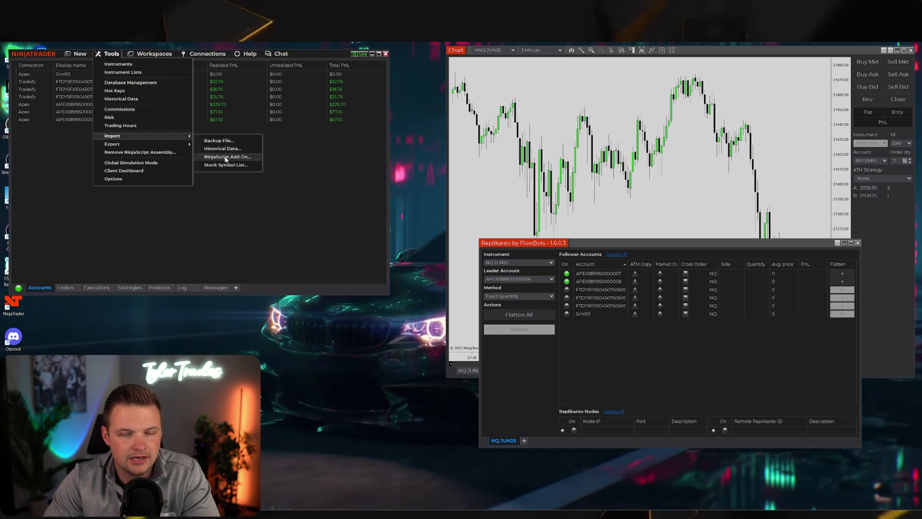
pyautogui.moveTo(324, 76); pyautogui.dragTo(347, 83)
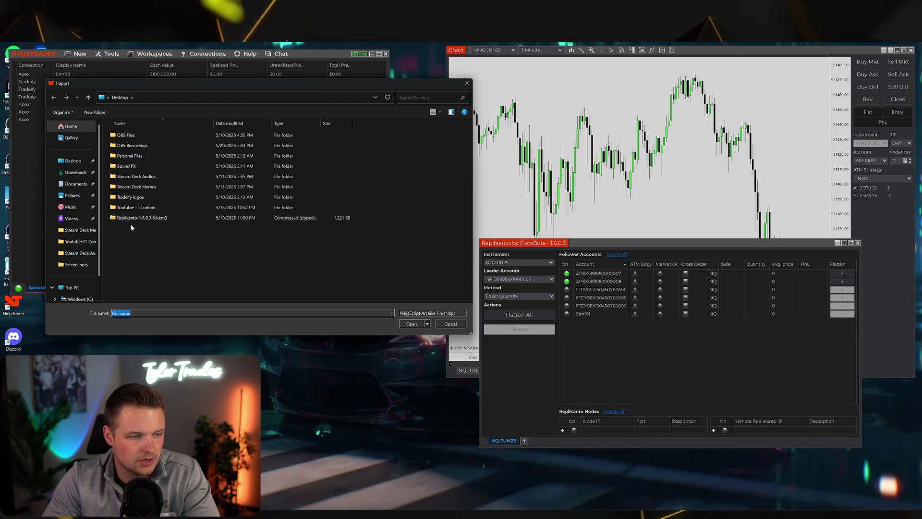
pyautogui.moveTo(279, 83)
pyautogui.mouseDown()
pyautogui.moveTo(510, 178)
pyautogui.moveTo(287, 74)
pyautogui.moveTo(275, 83)
pyautogui.mouseUp()
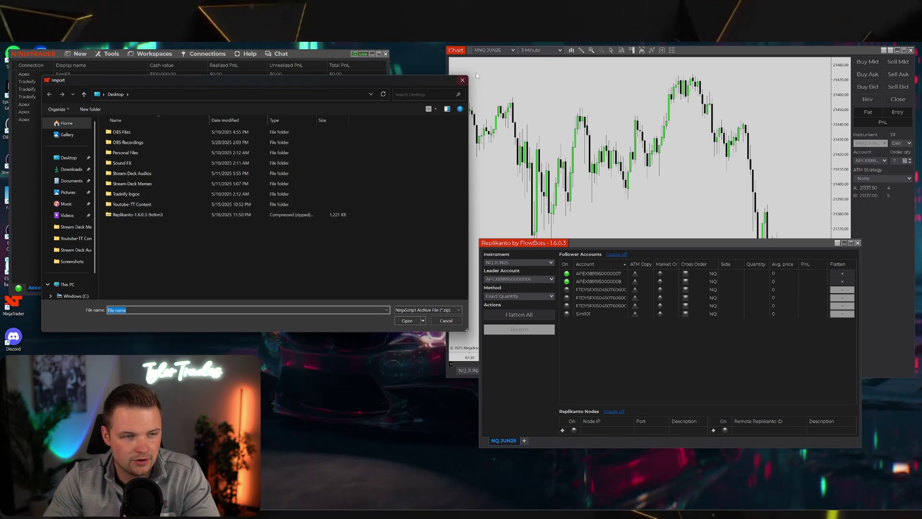
pyautogui.click(464, 80)
pyautogui.moveTo(643, 242); pyautogui.dragTo(535, 232)
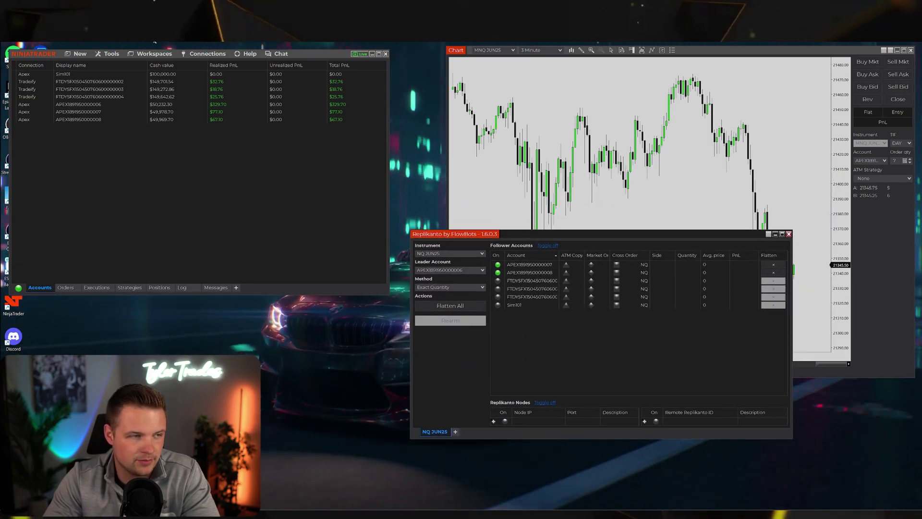
pyautogui.click(112, 54)
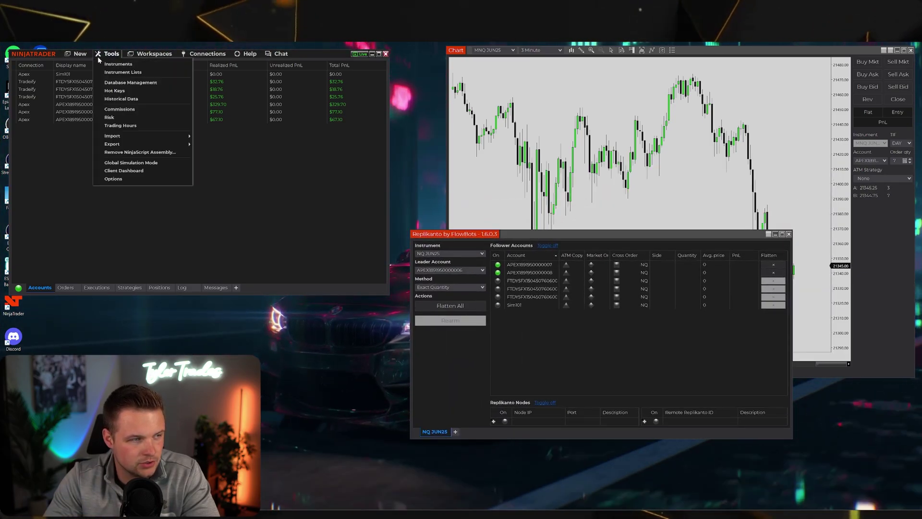
pyautogui.moveTo(82, 56)
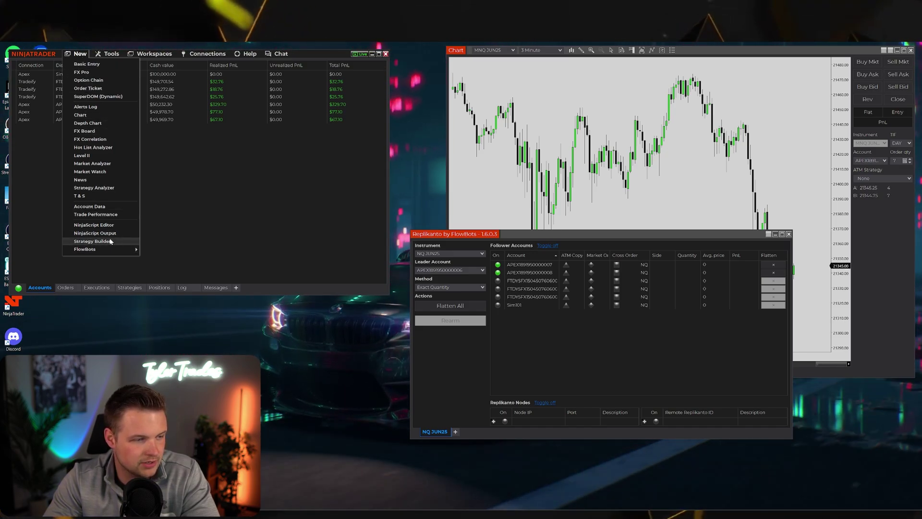
pyautogui.moveTo(126, 249)
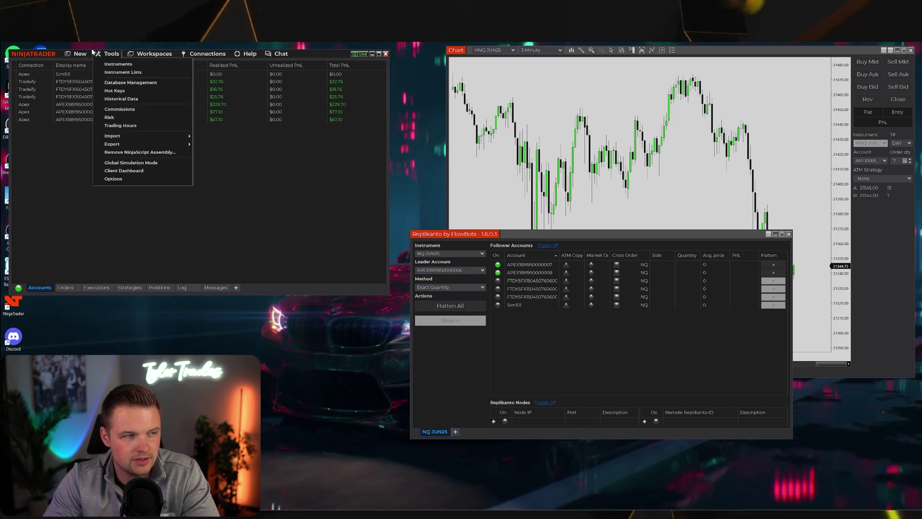
pyautogui.click(295, 175)
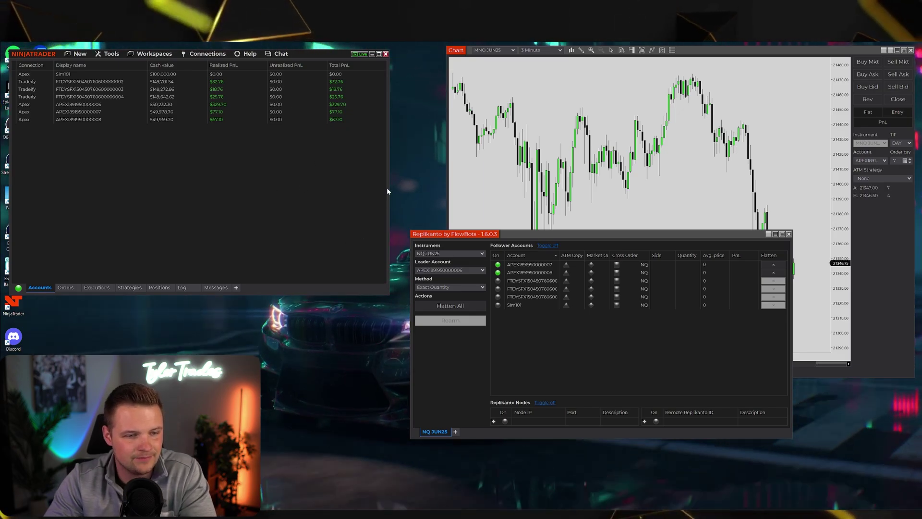
pyautogui.moveTo(482, 234); pyautogui.dragTo(503, 224)
pyautogui.click(77, 53)
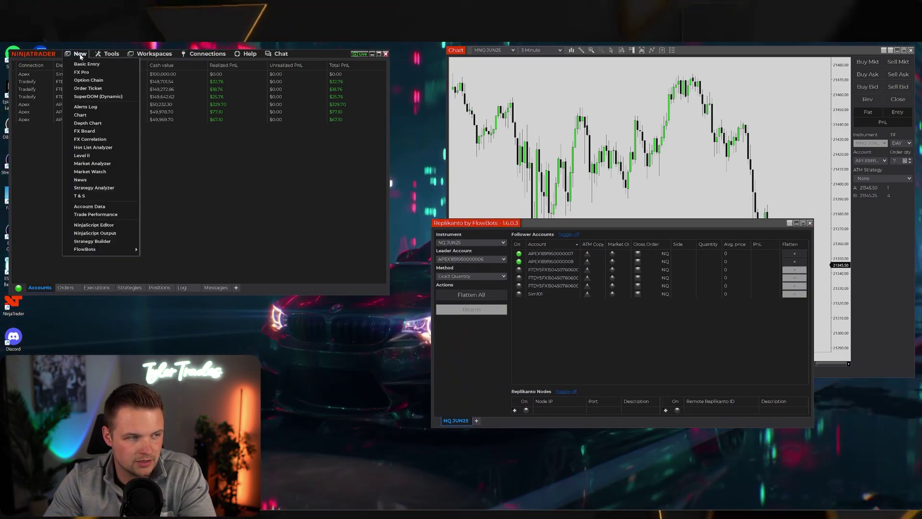
pyautogui.moveTo(91, 249)
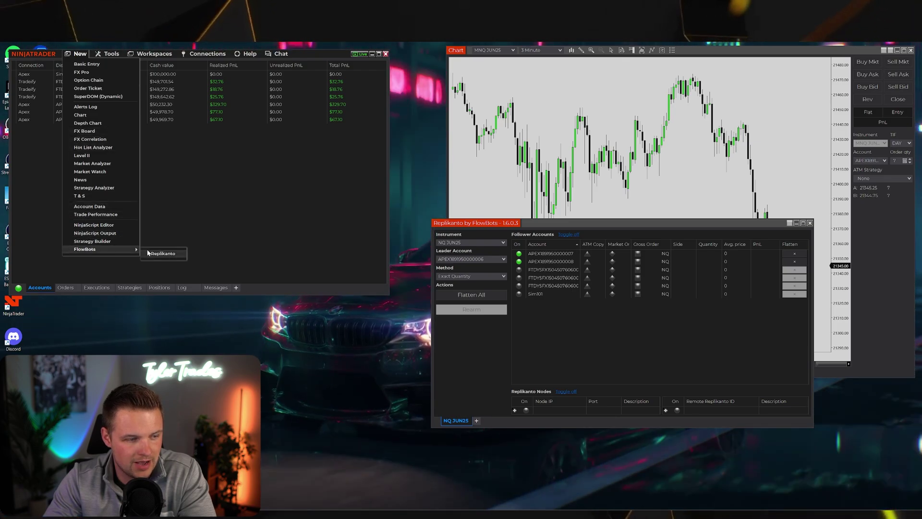
pyautogui.moveTo(534, 226); pyautogui.dragTo(526, 271)
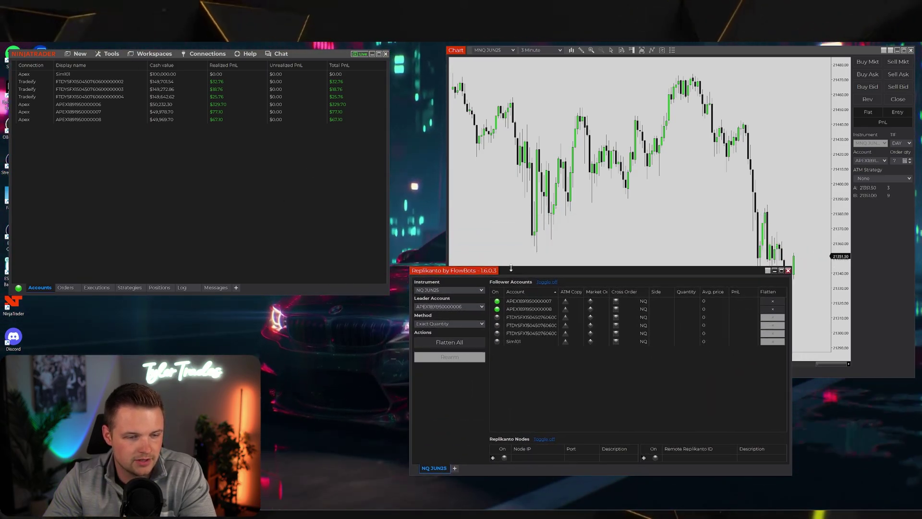
# Disconnect the Apex and Tradeify connections, leaving only Sim101, and reposition the account list.
pyautogui.click(199, 56)
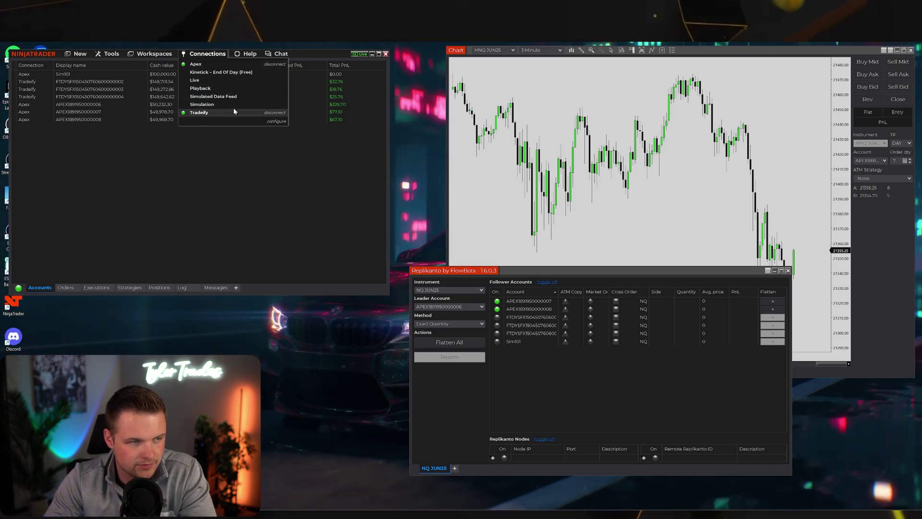
pyautogui.click(273, 64)
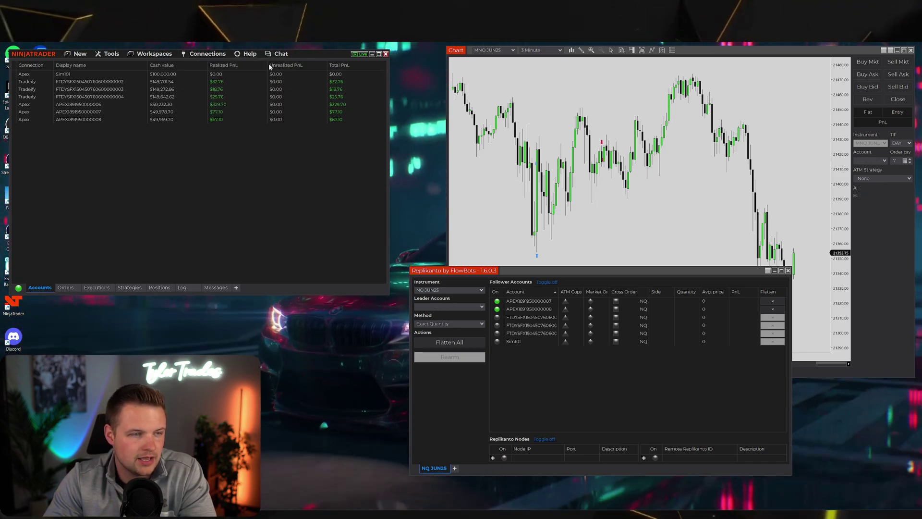
pyautogui.click(203, 54)
pyautogui.click(275, 112)
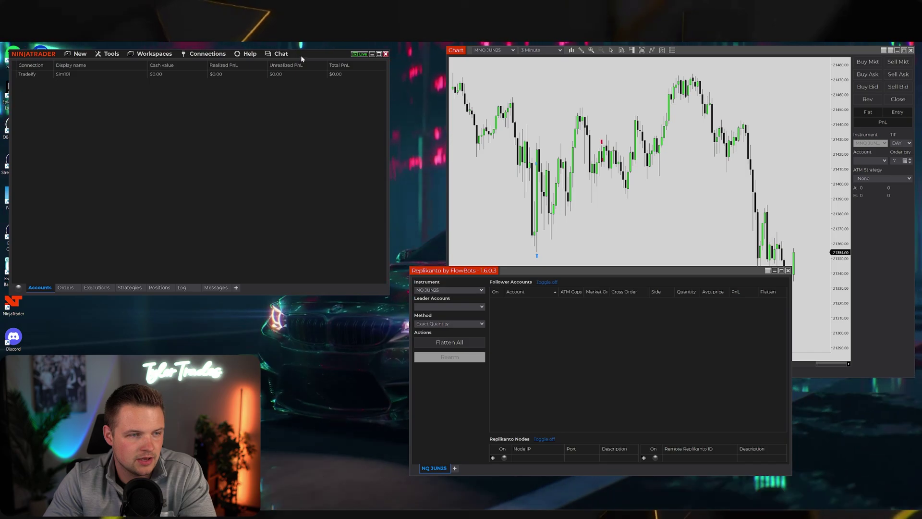
pyautogui.moveTo(301, 55); pyautogui.dragTo(338, 54)
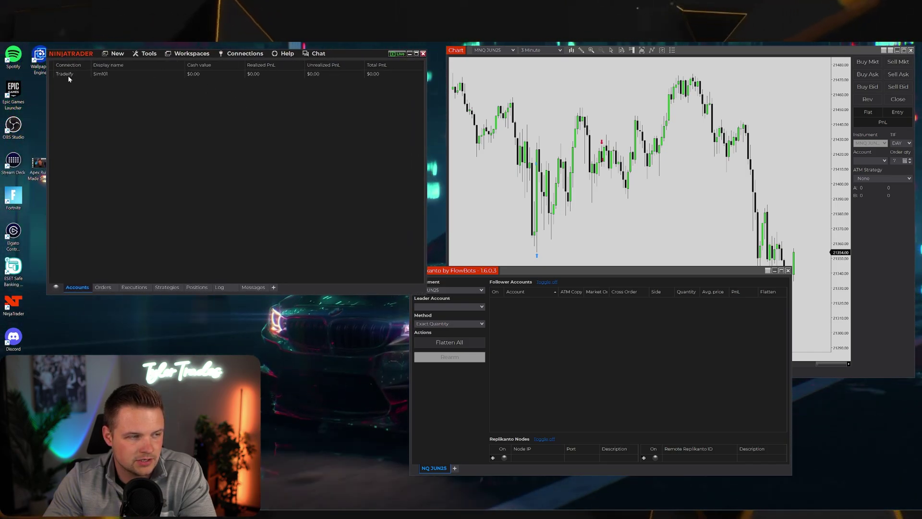
pyautogui.moveTo(361, 54); pyautogui.dragTo(363, 40)
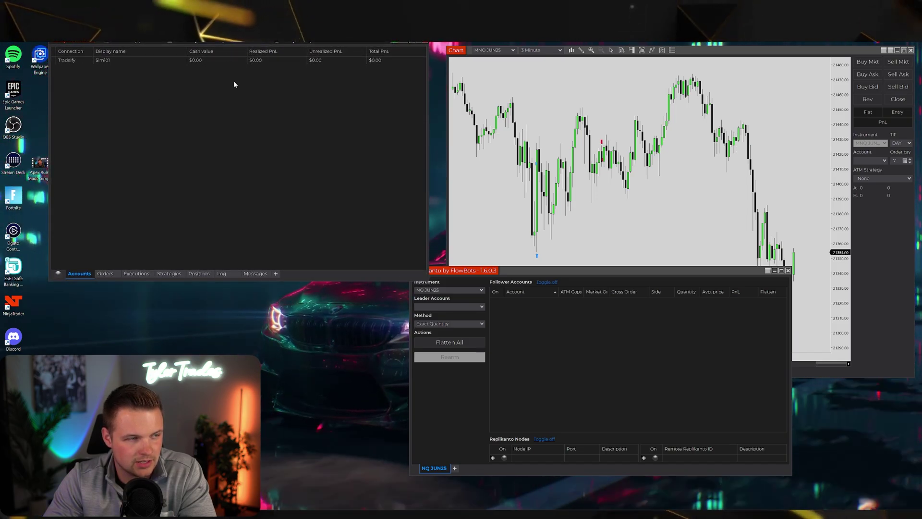
pyautogui.click(248, 44)
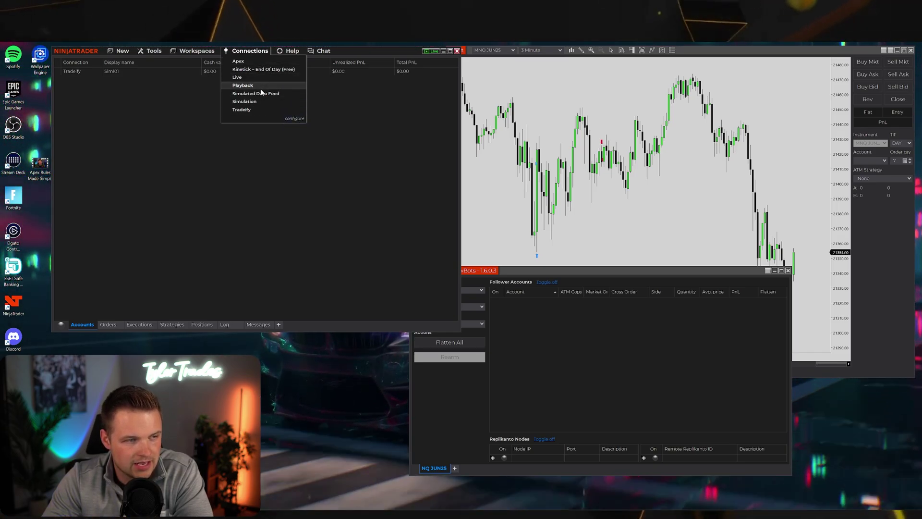
# Start adding a NinjaTrader connection, then close the connection setup window without saving.
pyautogui.click(295, 118)
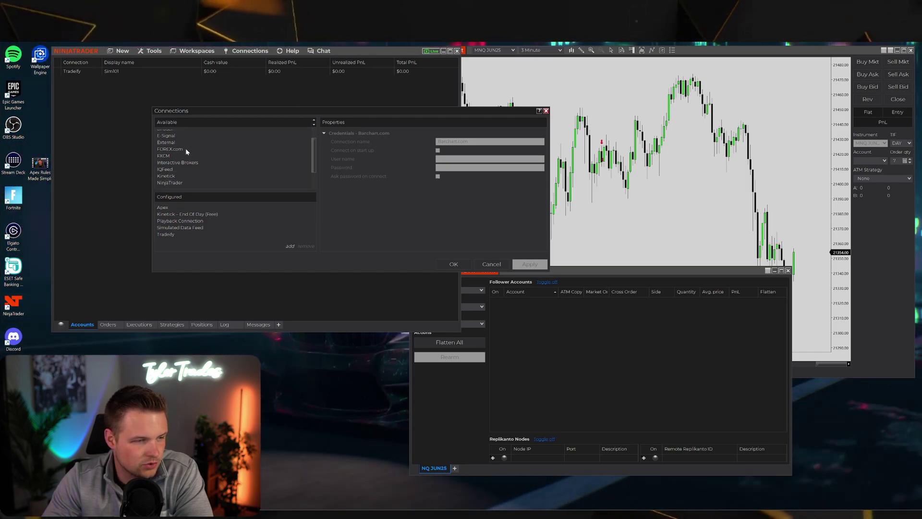
pyautogui.scroll(-2, 186, 148)
pyautogui.click(177, 165)
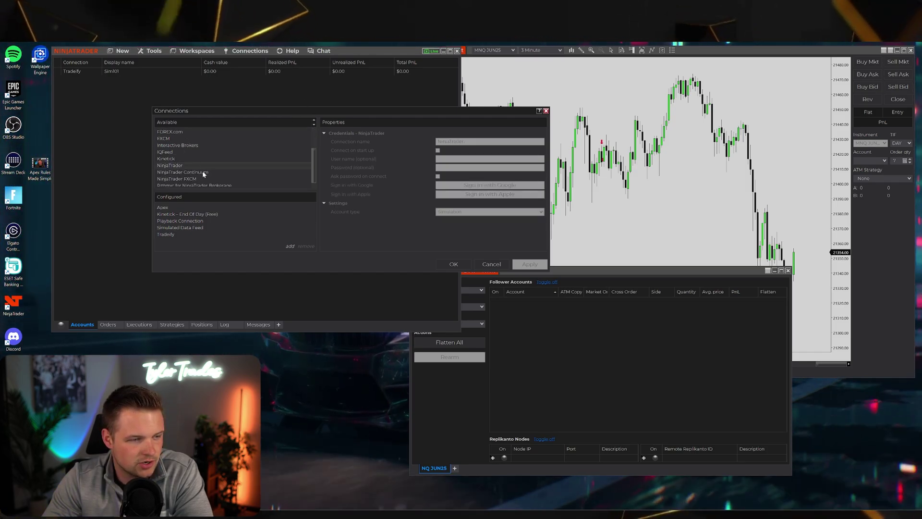
pyautogui.doubleClick(178, 165)
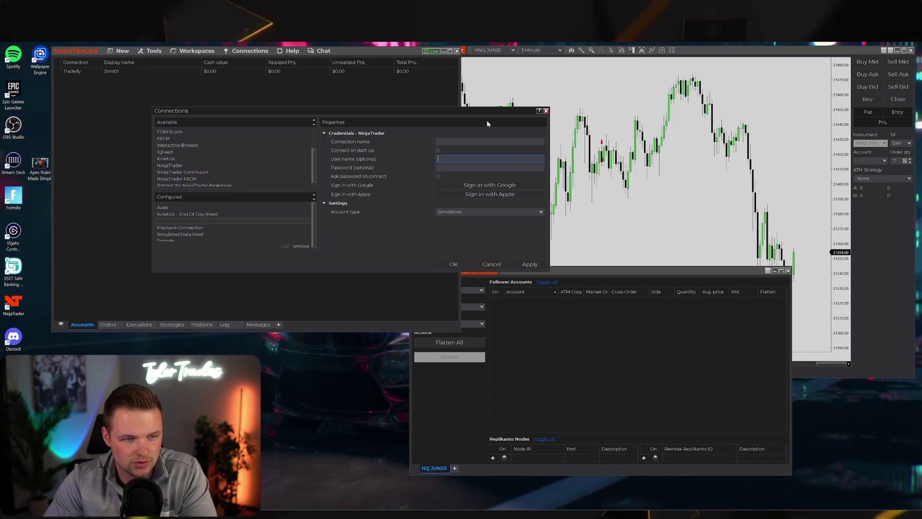
pyautogui.moveTo(486, 113); pyautogui.dragTo(442, 107)
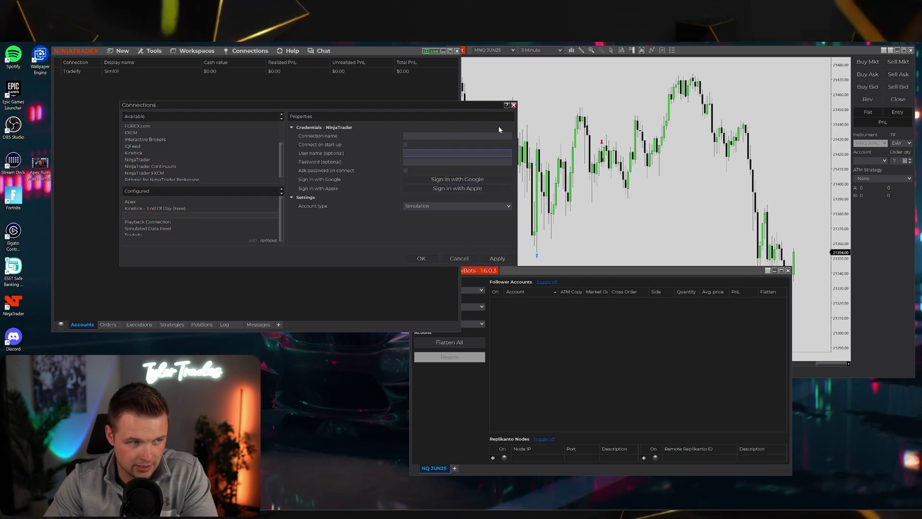
pyautogui.click(513, 105)
pyautogui.click(247, 53)
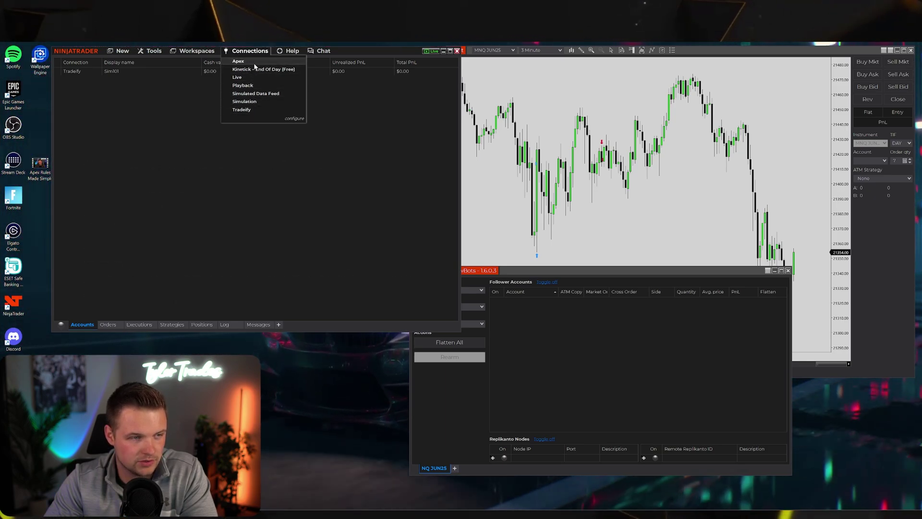
# Reconnect Tradeify and Apex, then rearrange the Control Center and Replikanto windows to uncover the chart tabs.
pyautogui.click(247, 110)
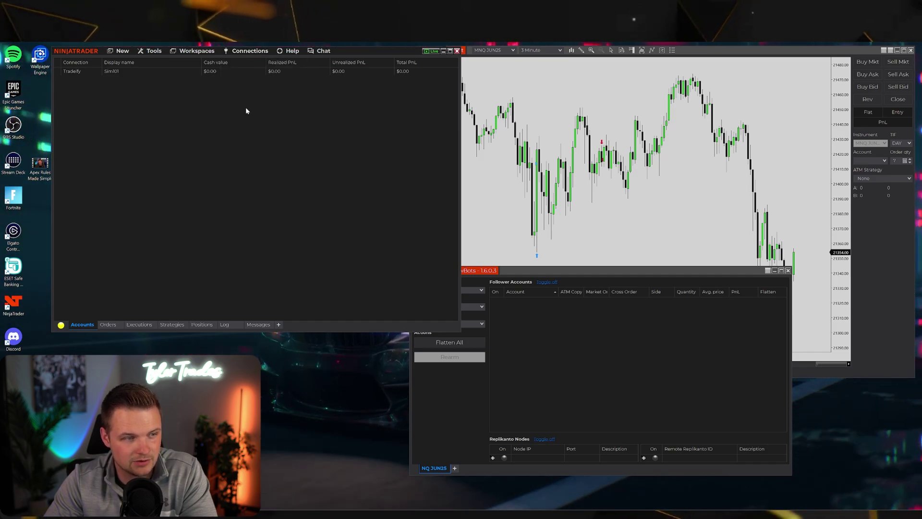
pyautogui.click(251, 51)
pyautogui.click(256, 66)
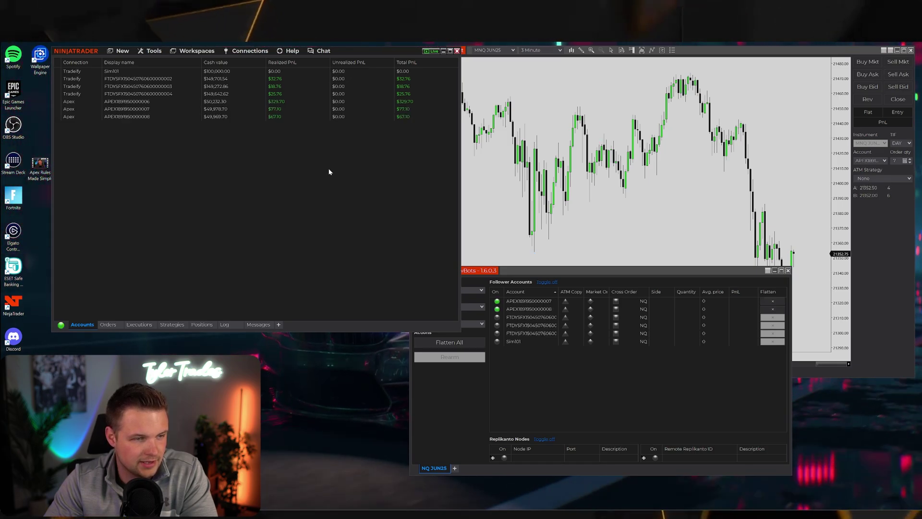
pyautogui.moveTo(384, 50); pyautogui.dragTo(378, 37)
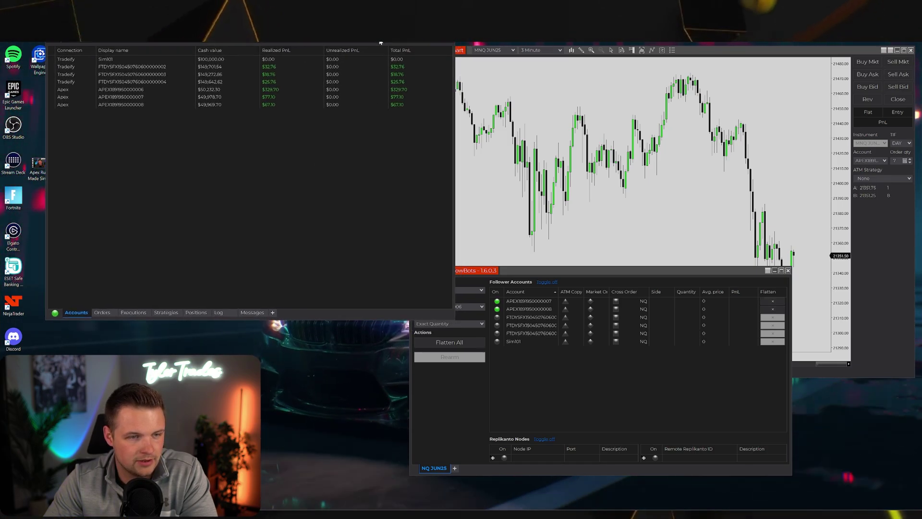
pyautogui.moveTo(501, 268); pyautogui.dragTo(571, 150)
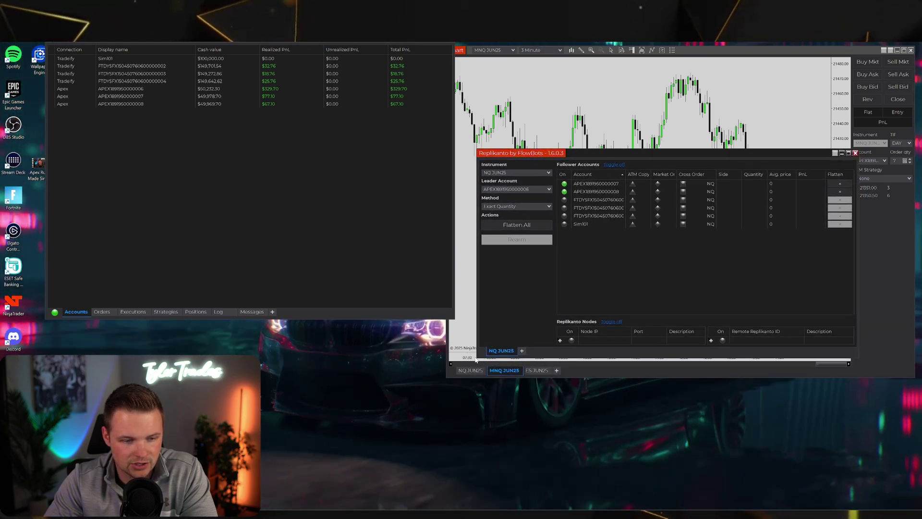
# Enlarge the Replikanto window and keep the first Apex account as leader.
pyautogui.moveTo(482, 355); pyautogui.dragTo(452, 418)
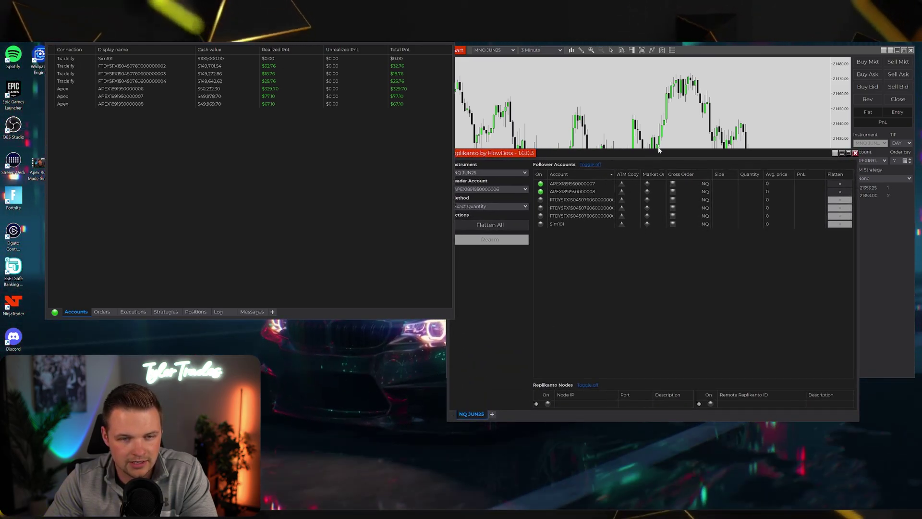
pyautogui.moveTo(659, 153); pyautogui.dragTo(681, 111)
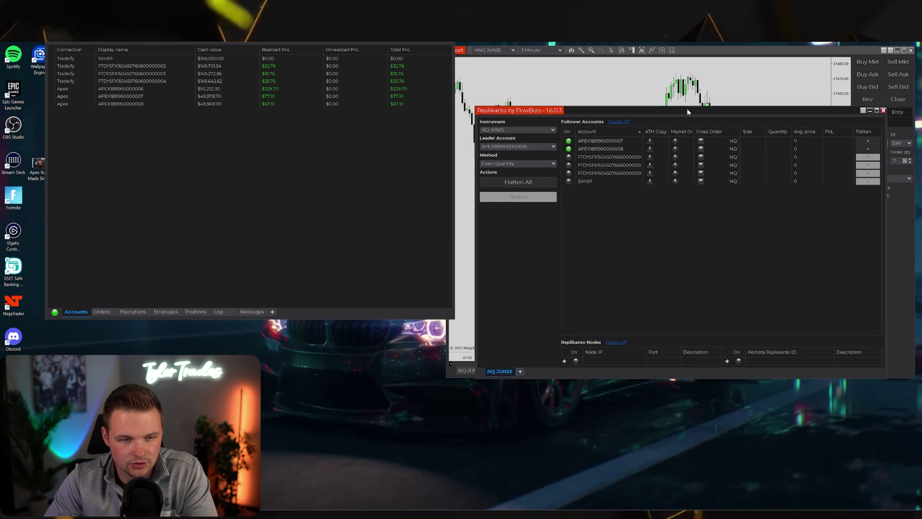
pyautogui.click(549, 146)
pyautogui.click(552, 147)
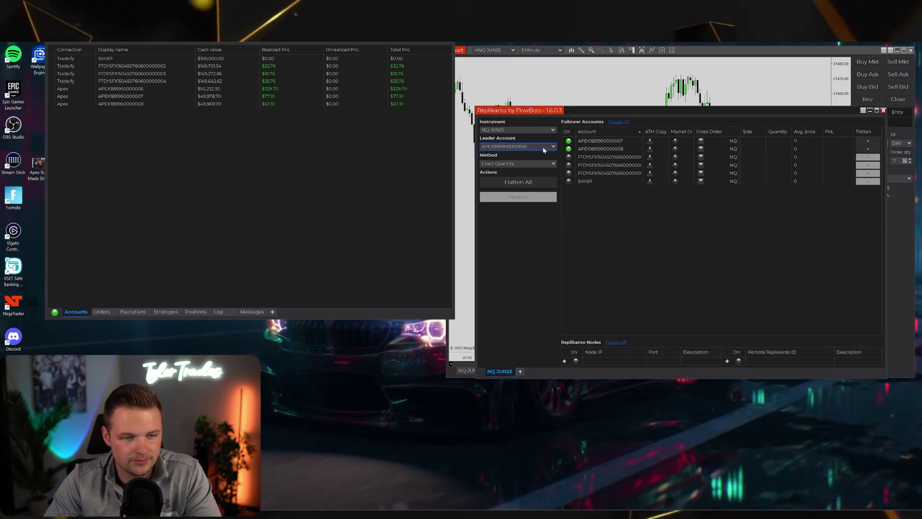
pyautogui.click(542, 147)
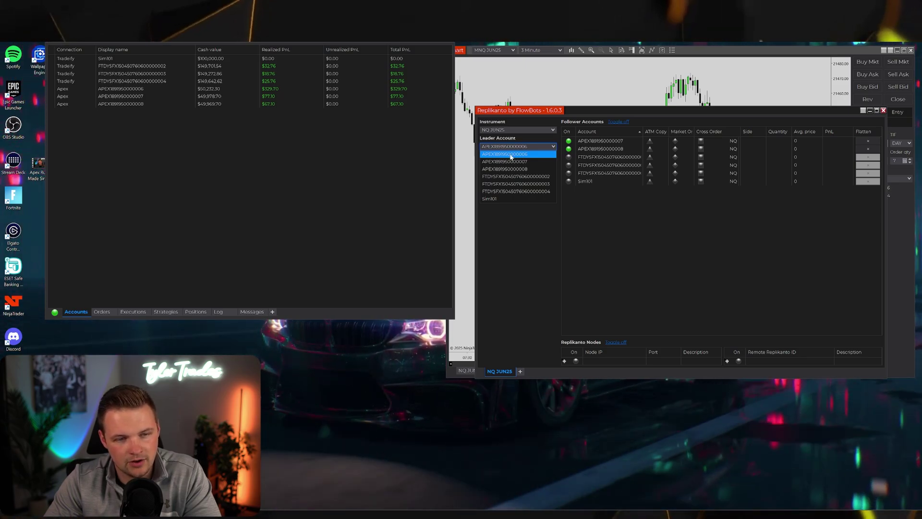
pyautogui.click(511, 155)
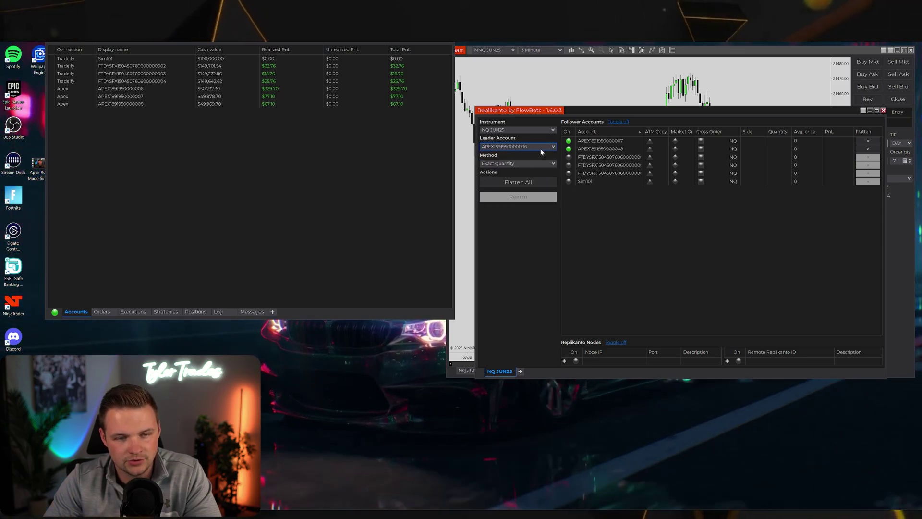
# Enable the first Tradeify follower and turn on ATM Copy for the follower accounts.
pyautogui.click(568, 157)
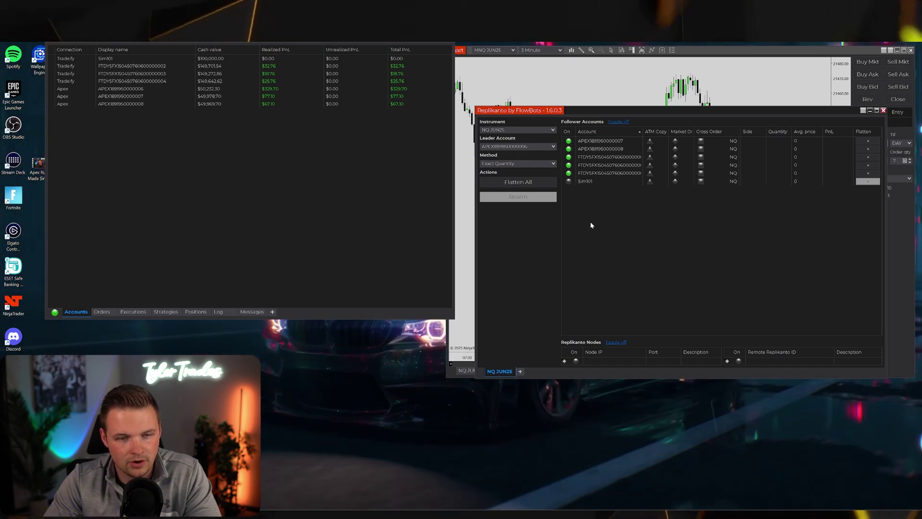
pyautogui.moveTo(685, 111); pyautogui.dragTo(678, 109)
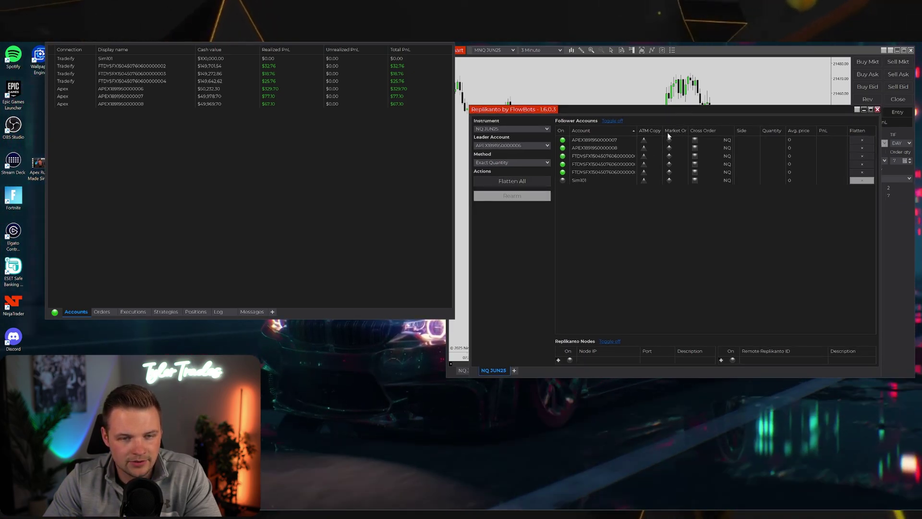
pyautogui.click(644, 140)
pyautogui.click(644, 148)
pyautogui.click(644, 156)
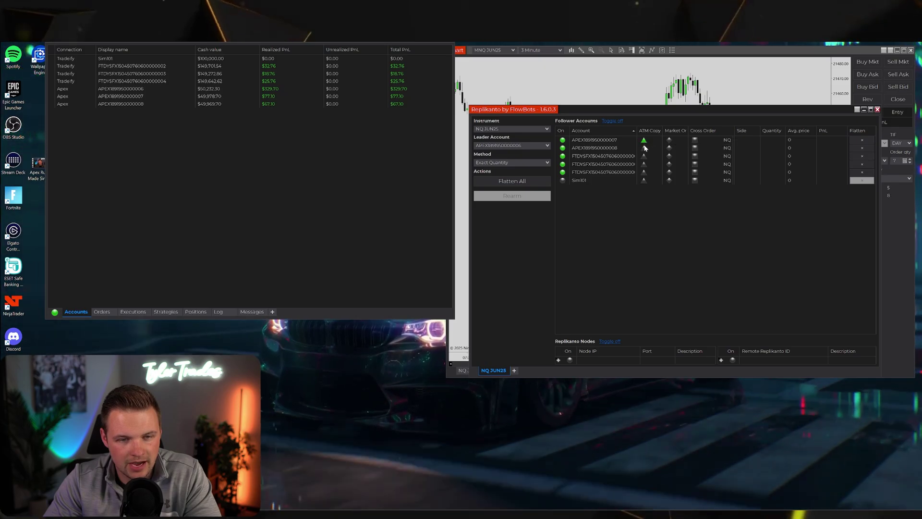
pyautogui.click(644, 164)
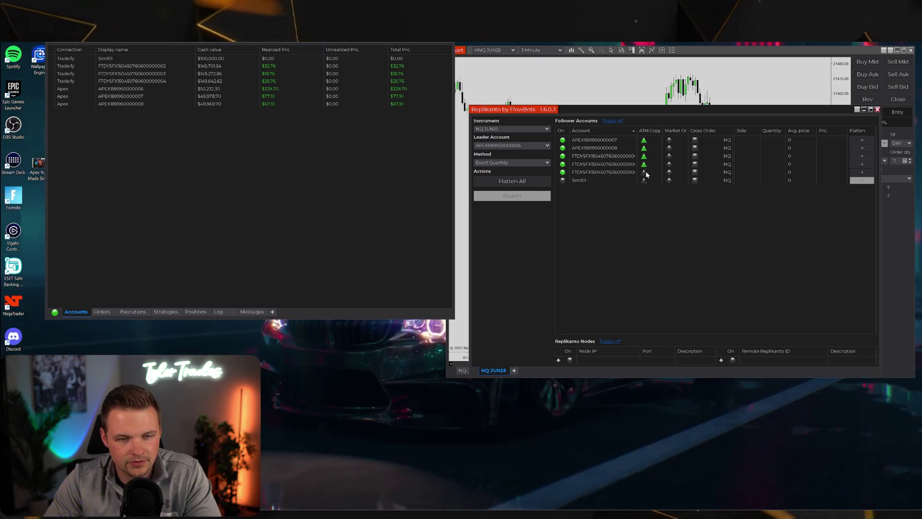
pyautogui.moveTo(654, 108); pyautogui.dragTo(646, 102)
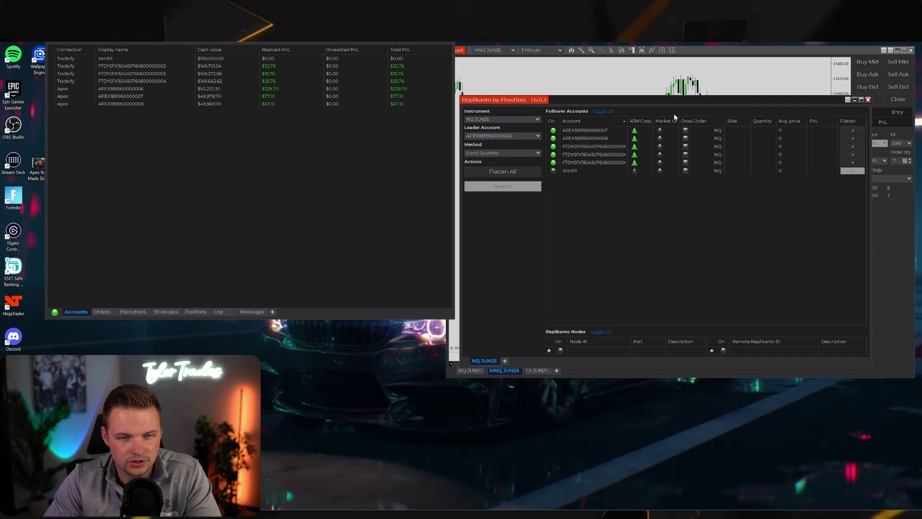
# Turn each of the five followers' ATM Copy toggle grey in Replikanto.
pyautogui.moveTo(677, 101); pyautogui.dragTo(409, 249)
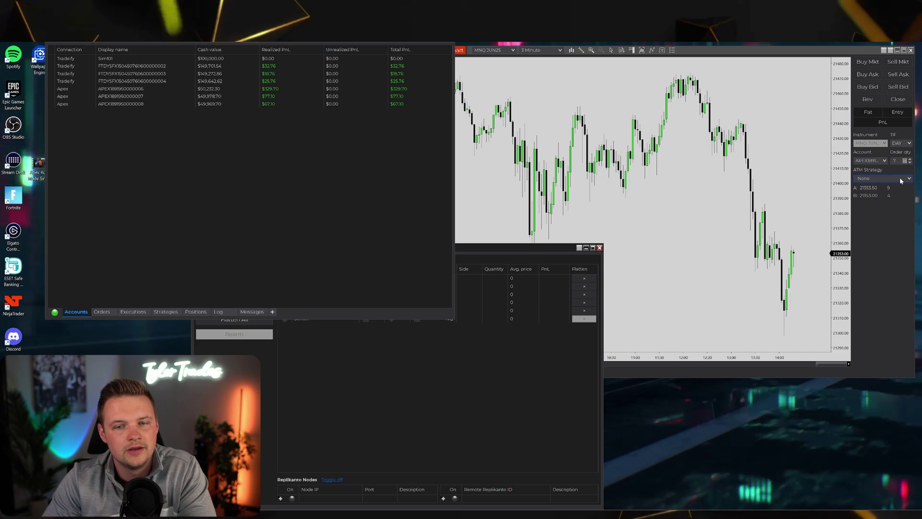
pyautogui.moveTo(559, 250); pyautogui.dragTo(814, 113)
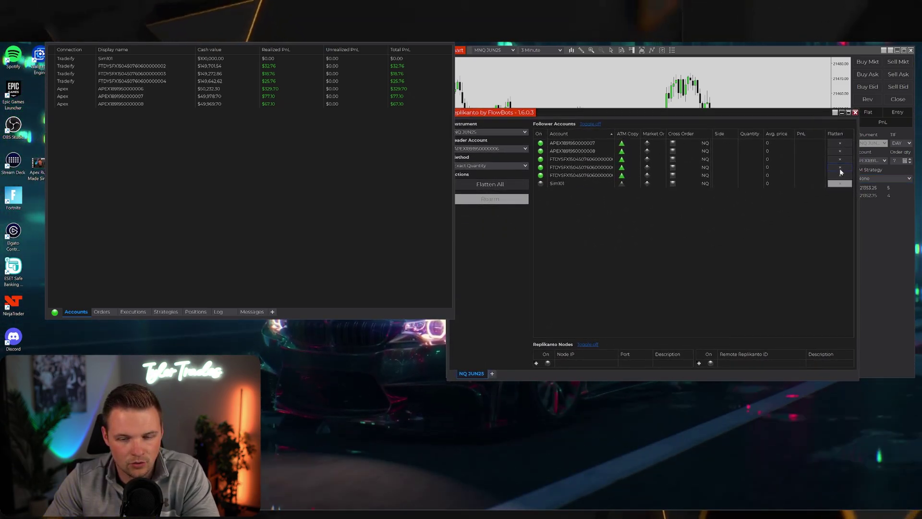
pyautogui.moveTo(765, 115); pyautogui.dragTo(596, 204)
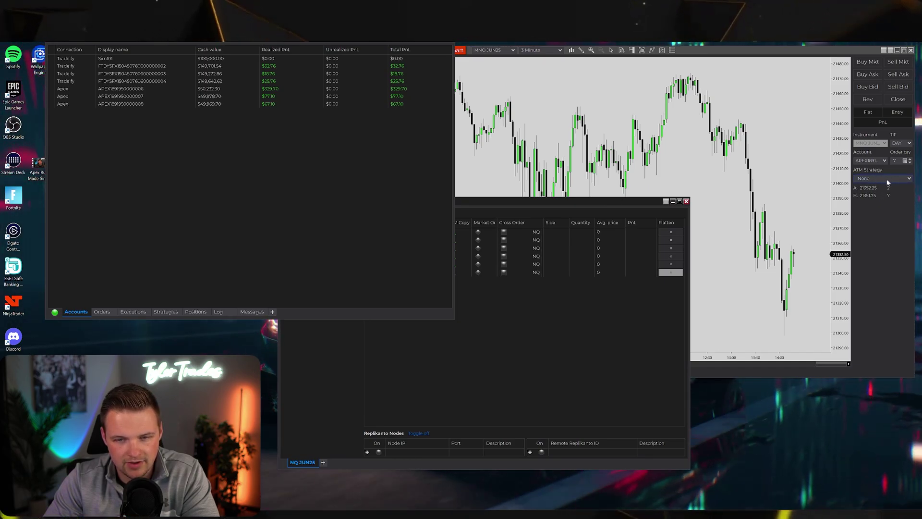
pyautogui.moveTo(626, 200); pyautogui.dragTo(810, 125)
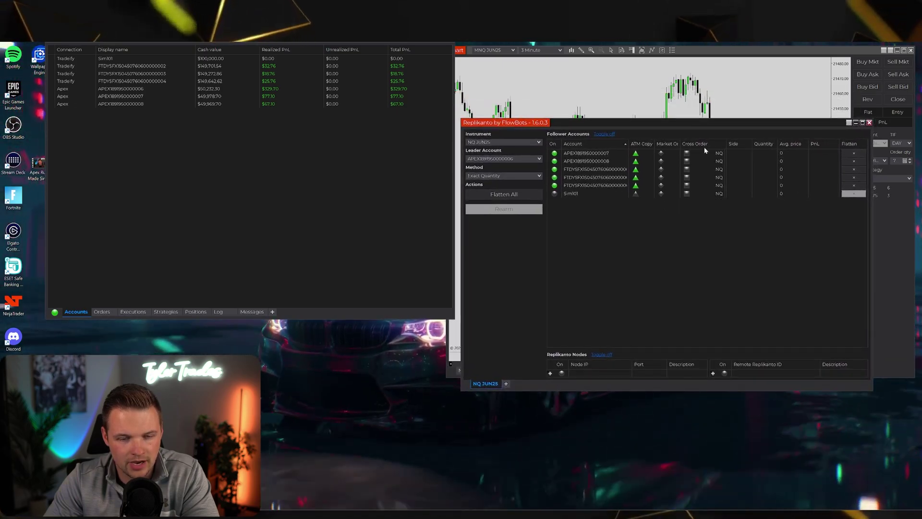
pyautogui.click(636, 153)
pyautogui.click(635, 161)
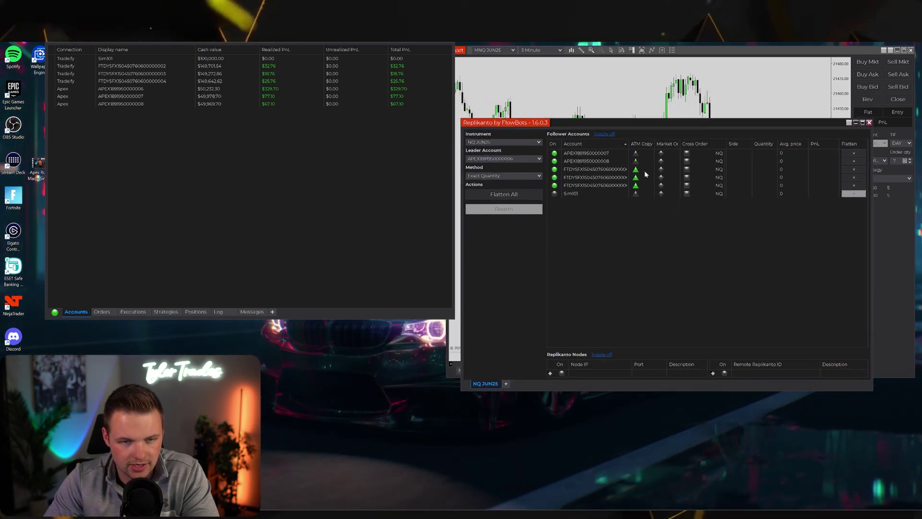
pyautogui.click(636, 169)
pyautogui.click(636, 177)
pyautogui.click(635, 185)
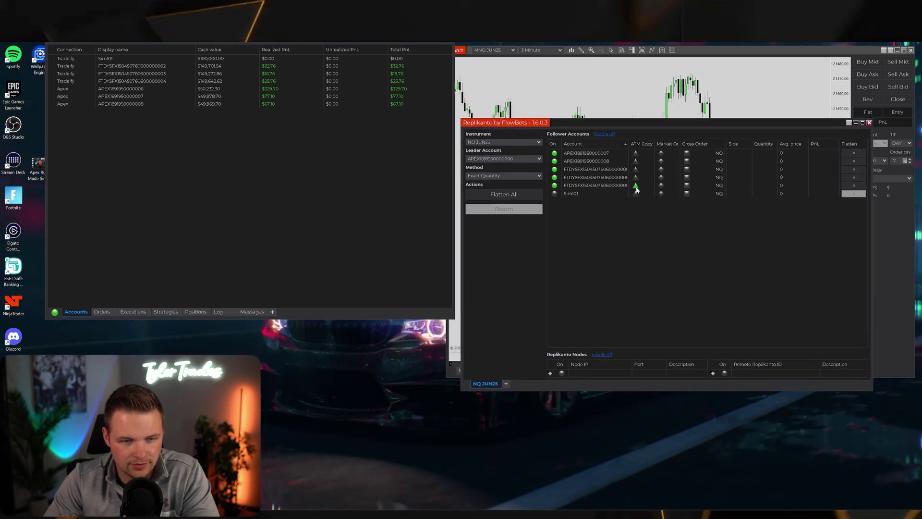
# Reposition the Replikanto window and widen it so its columns show fully.
pyautogui.moveTo(640, 123); pyautogui.dragTo(639, 116)
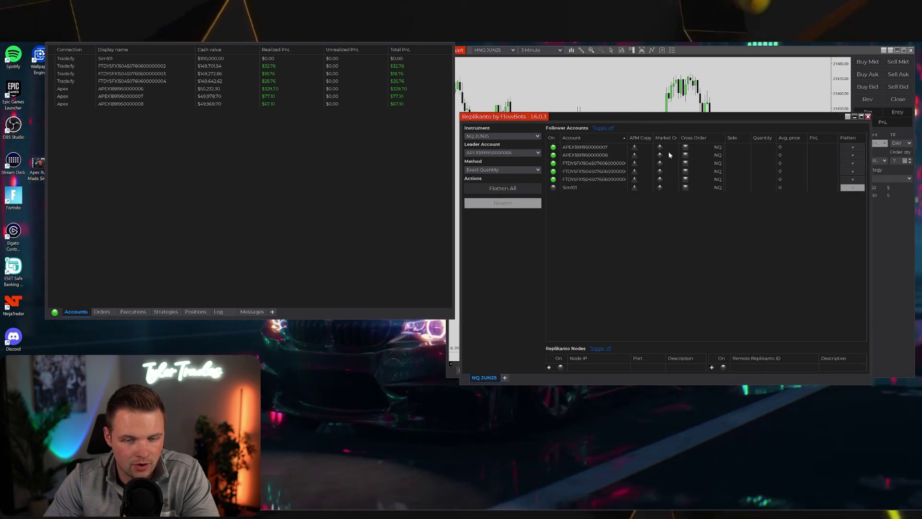
pyautogui.moveTo(871, 381); pyautogui.dragTo(882, 383)
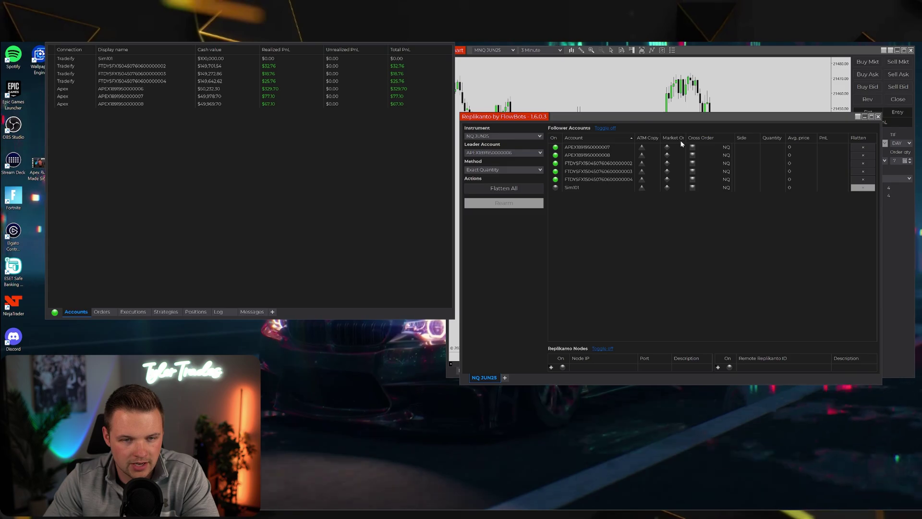
pyautogui.moveTo(691, 114); pyautogui.dragTo(703, 167)
pyautogui.click(663, 176)
pyautogui.click(663, 184)
pyautogui.click(662, 192)
pyautogui.click(663, 201)
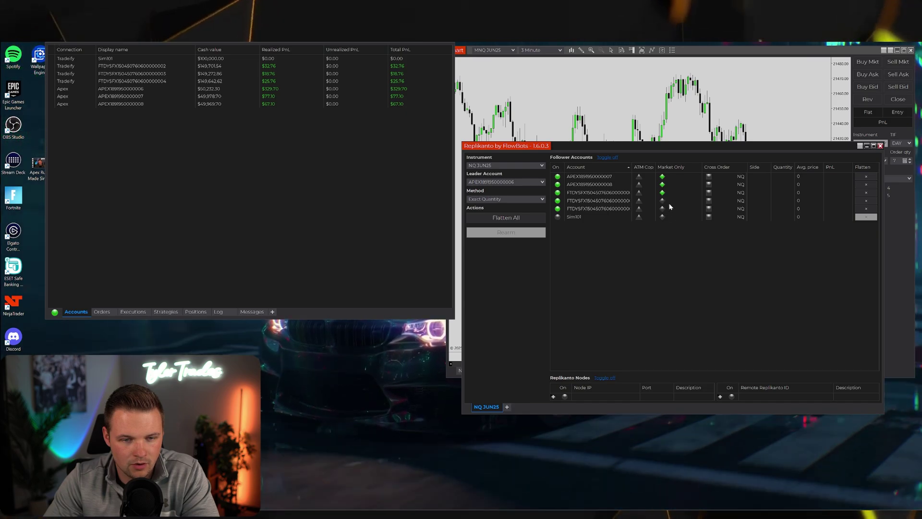
pyautogui.click(662, 209)
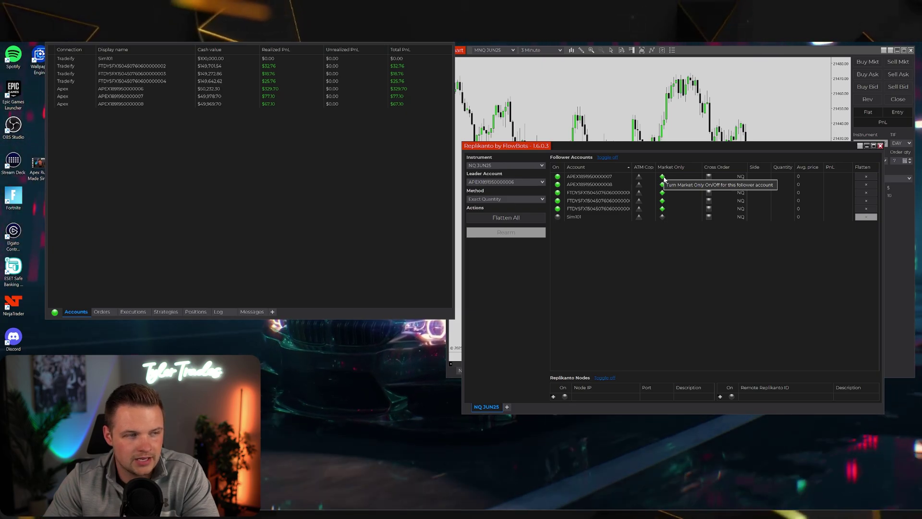
pyautogui.click(663, 178)
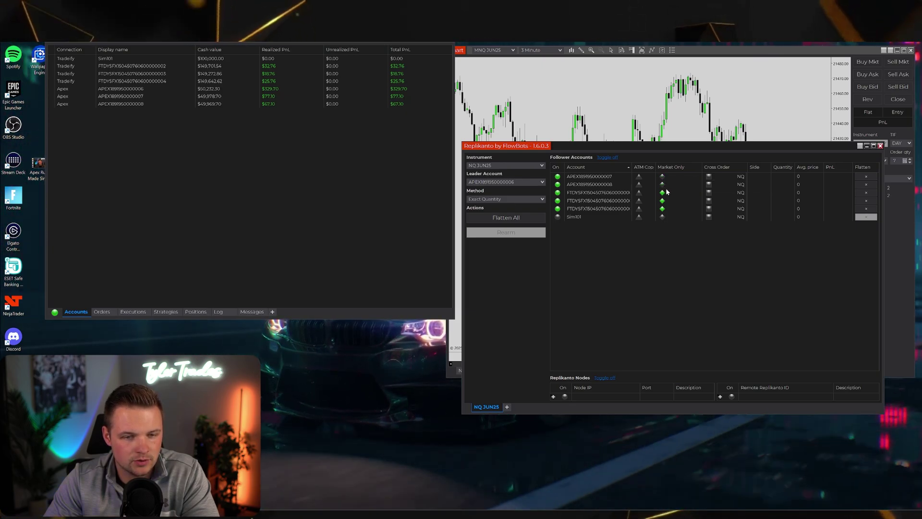
pyautogui.click(663, 201)
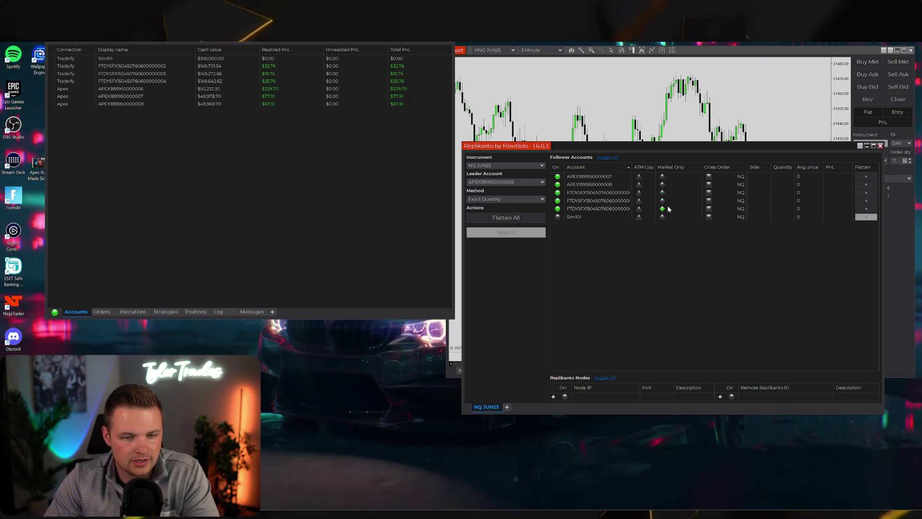
pyautogui.click(663, 209)
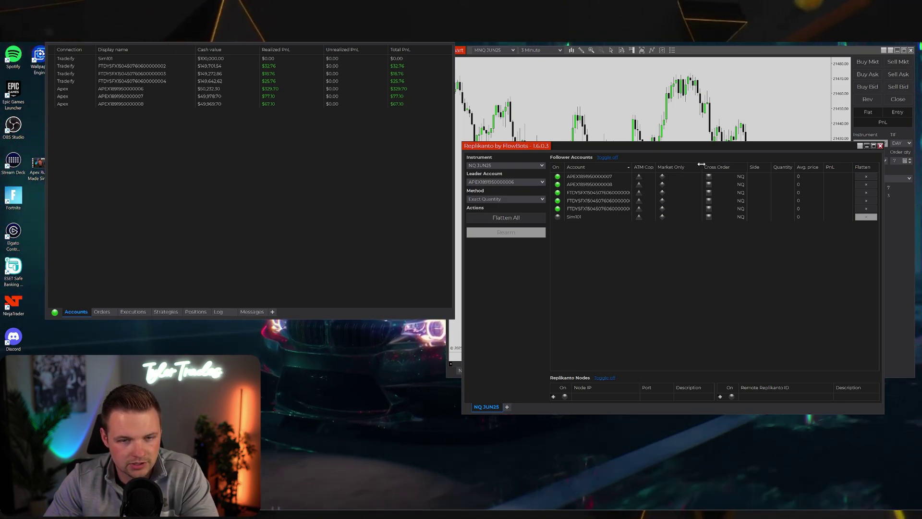
# Widen the Account column and shift the copier window slightly left.
pyautogui.moveTo(701, 164); pyautogui.dragTo(687, 167)
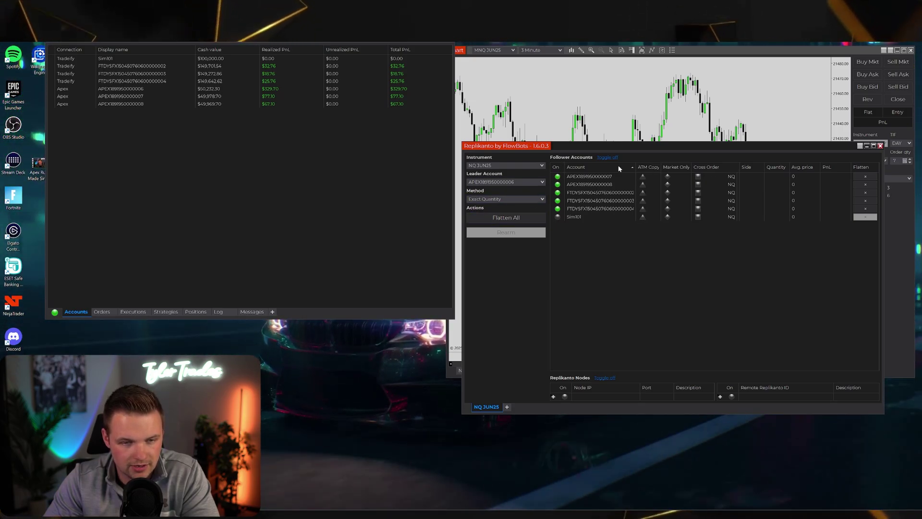
pyautogui.click(644, 144)
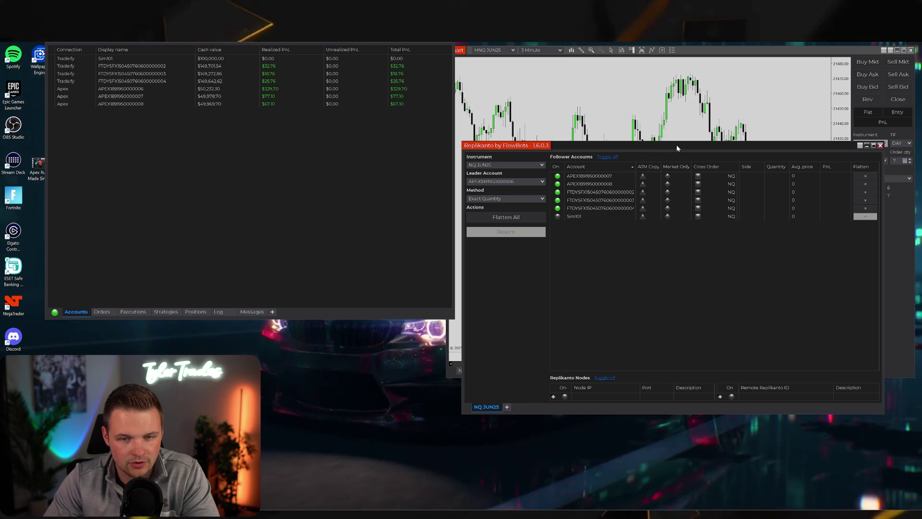
pyautogui.moveTo(676, 145); pyautogui.dragTo(664, 146)
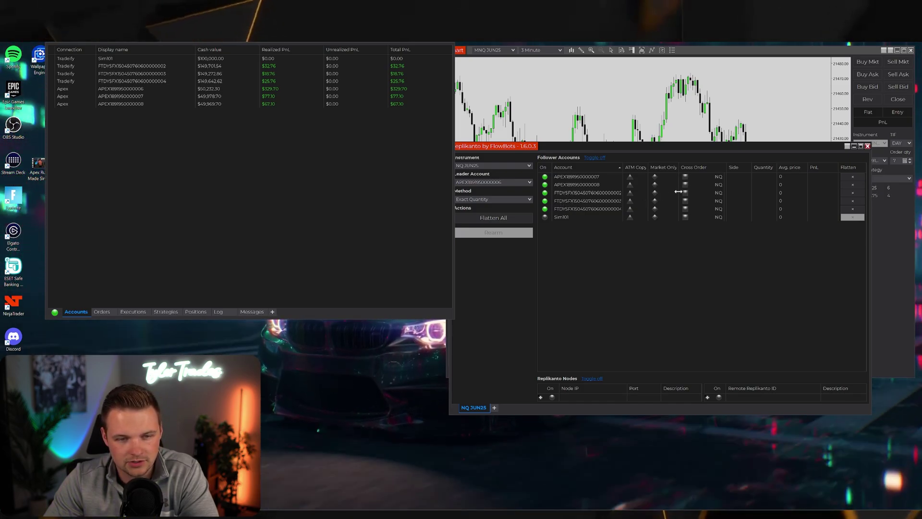
# Tick Cross Order on the three FTDYSFX follower rows so they trade MNQ.
pyautogui.click(685, 192)
pyautogui.click(685, 200)
pyautogui.click(685, 209)
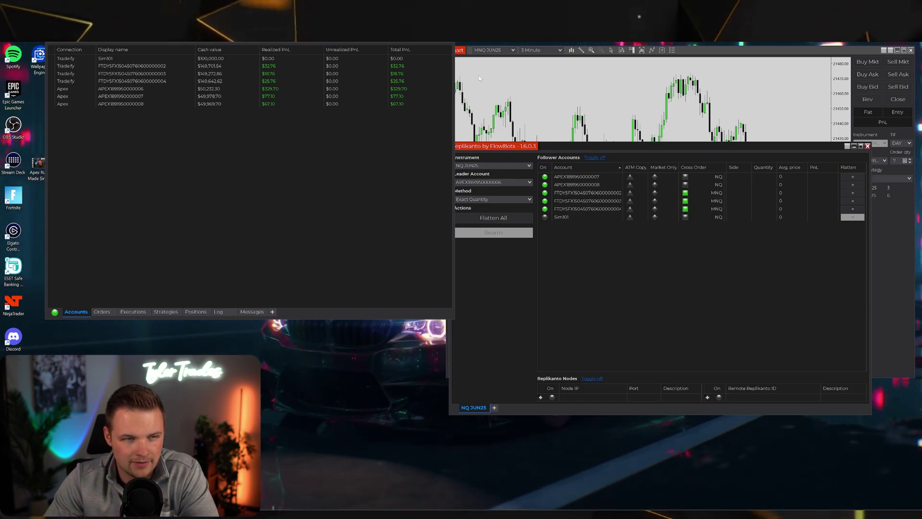
pyautogui.moveTo(398, 43); pyautogui.dragTo(374, 45)
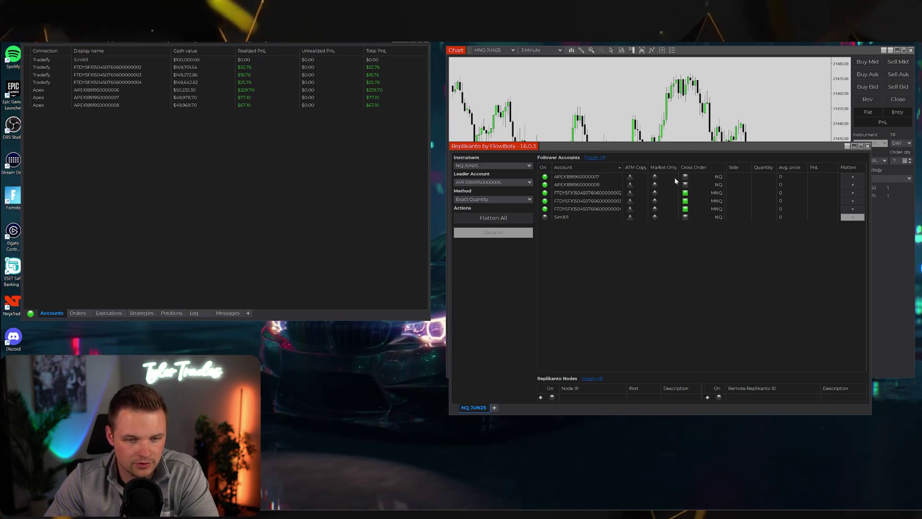
pyautogui.click(507, 199)
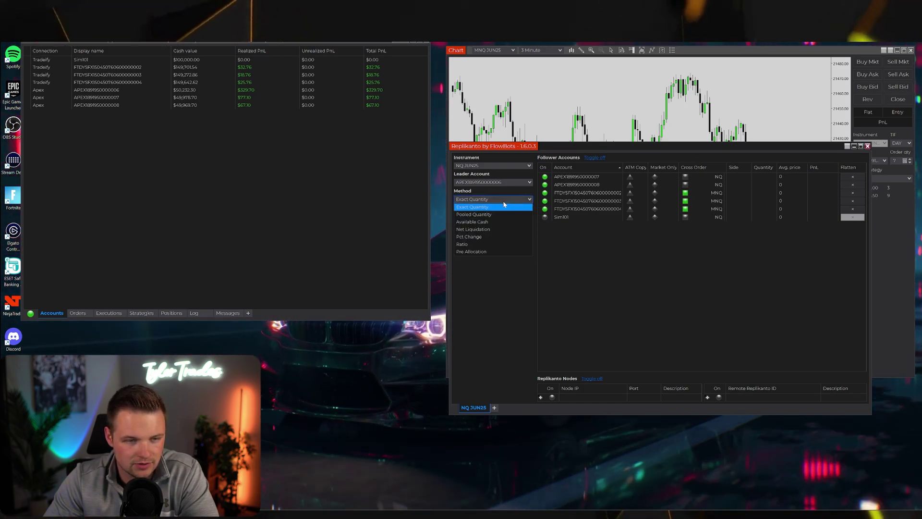
# Choose the Ratio method and set the last two FTDYSFX followers' ratio to 5.00.
pyautogui.click(484, 244)
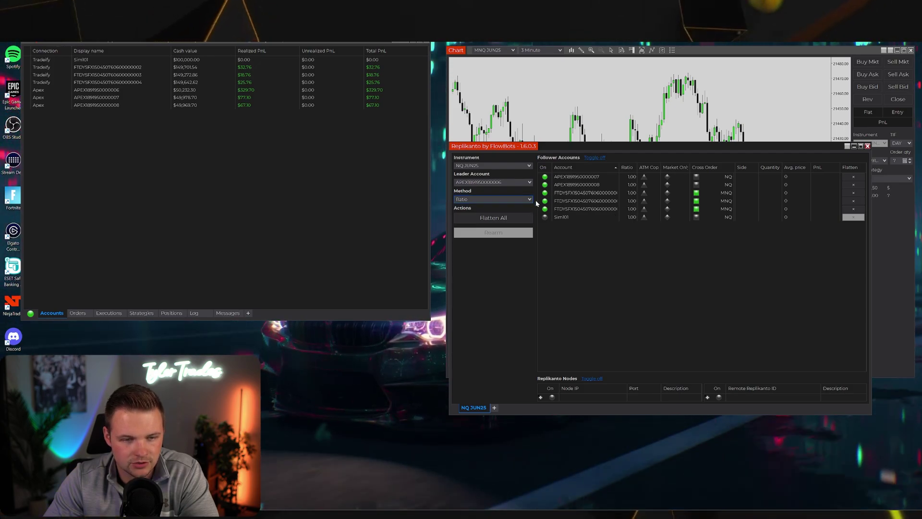
pyautogui.click(629, 209)
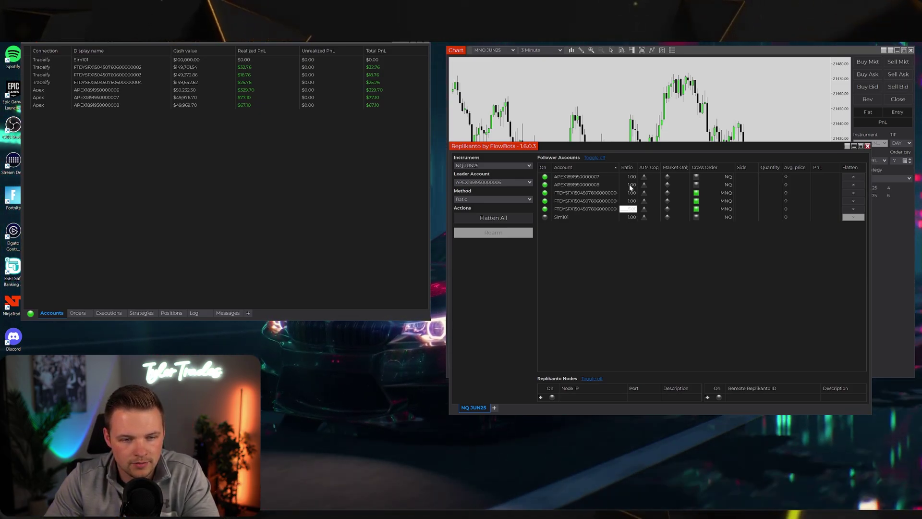
pyautogui.write('5')
pyautogui.click(628, 200)
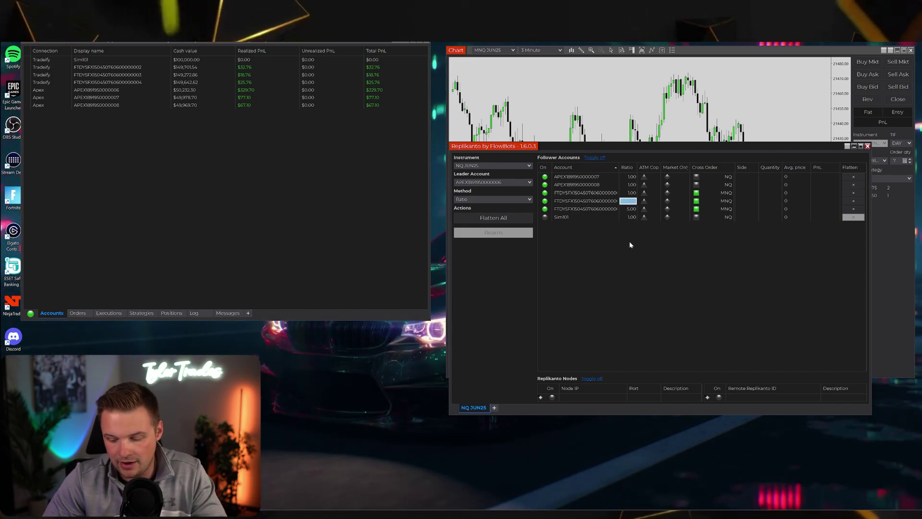
pyautogui.press('BackSpace')
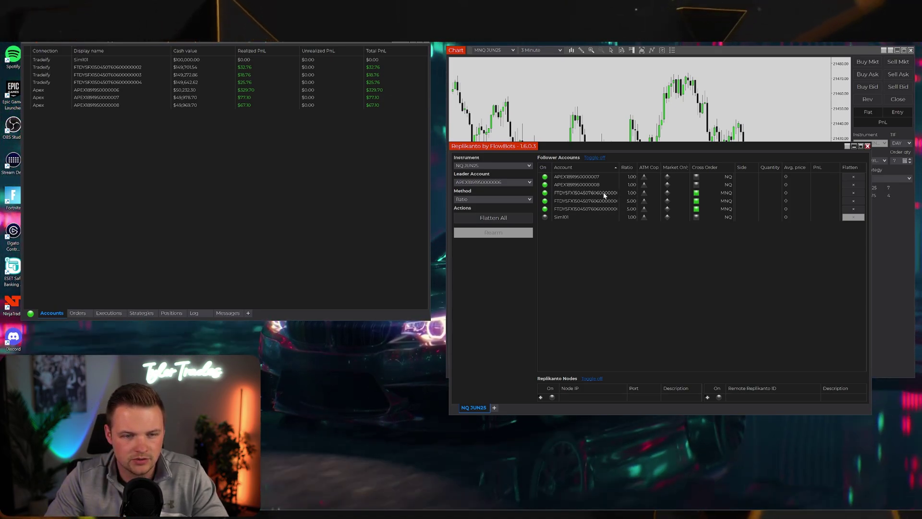
pyautogui.press('Return')
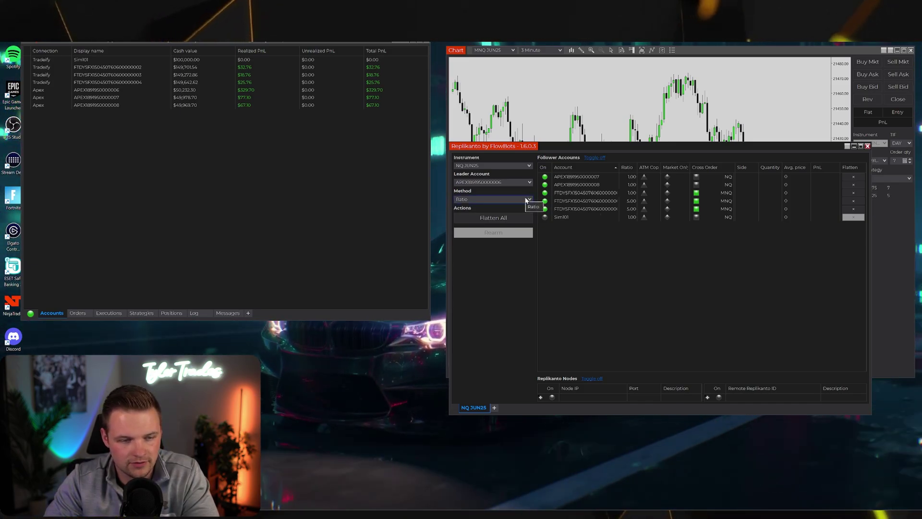
# Set the method back to Exact Quantity and untick Cross Order on the three Tradeify rows.
pyautogui.click(528, 200)
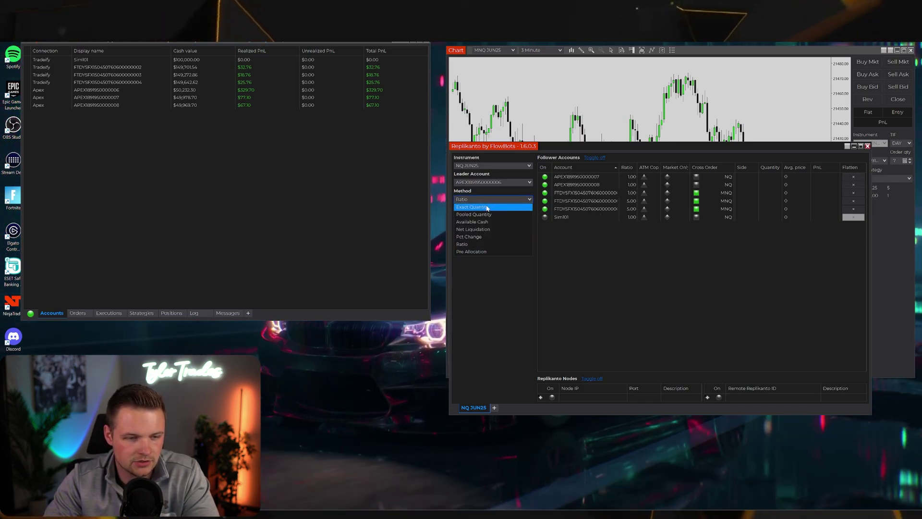
pyautogui.click(493, 206)
pyautogui.click(504, 200)
pyautogui.click(499, 206)
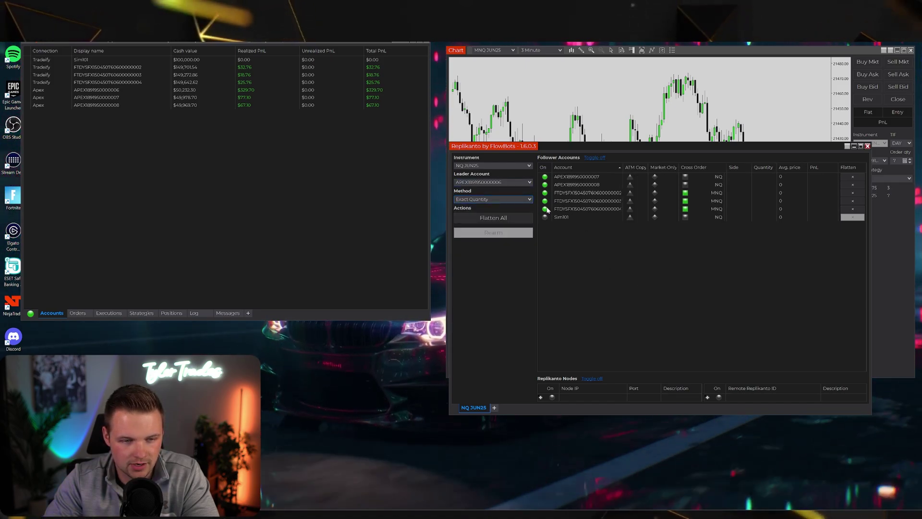
pyautogui.click(686, 209)
pyautogui.click(686, 200)
pyautogui.click(685, 192)
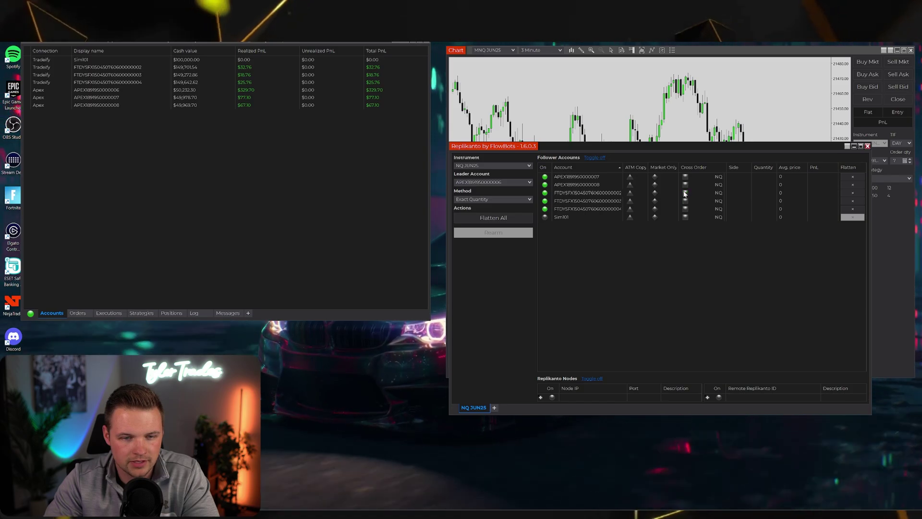
# Make the first Tradeify account (FTDYSFX…002) the Replikanto leader account.
pyautogui.click(545, 192)
pyautogui.click(544, 200)
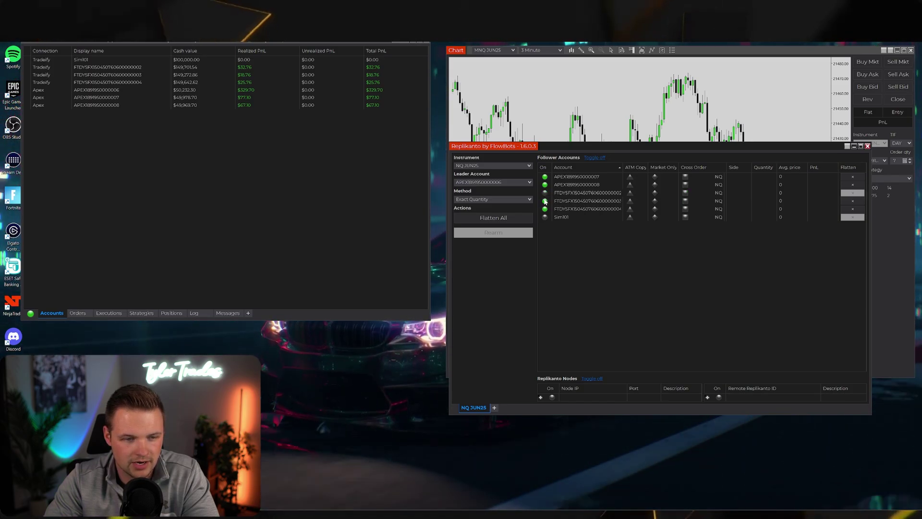
pyautogui.click(519, 182)
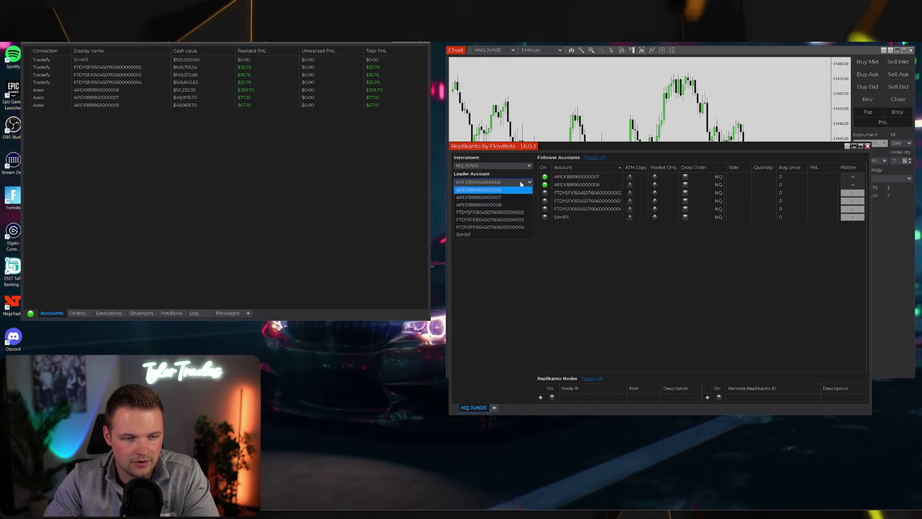
pyautogui.click(576, 198)
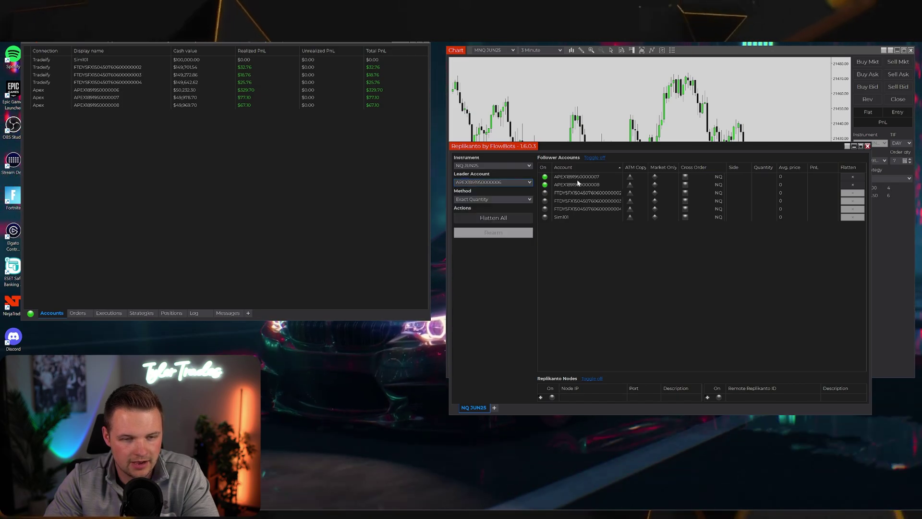
pyautogui.click(529, 183)
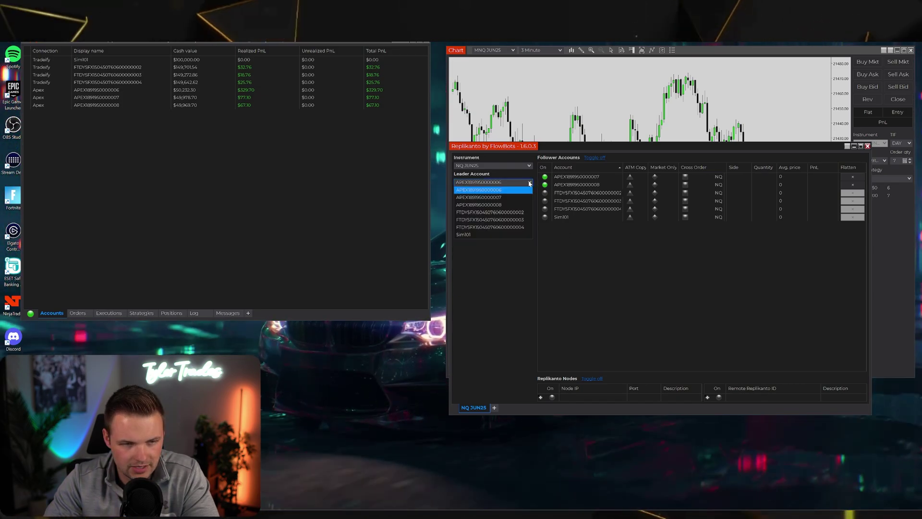
pyautogui.click(509, 212)
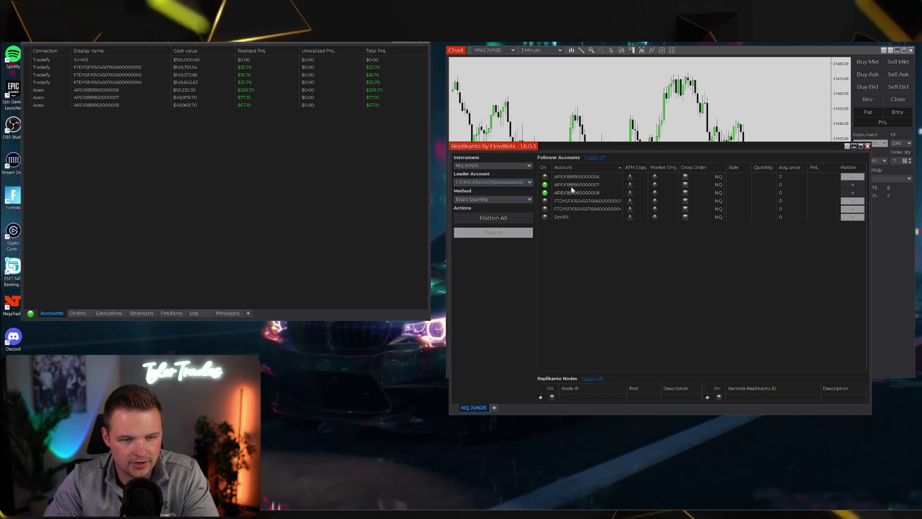
# Turn off the APEX follower and switch on the other two Tradeify accounts as followers.
pyautogui.click(544, 184)
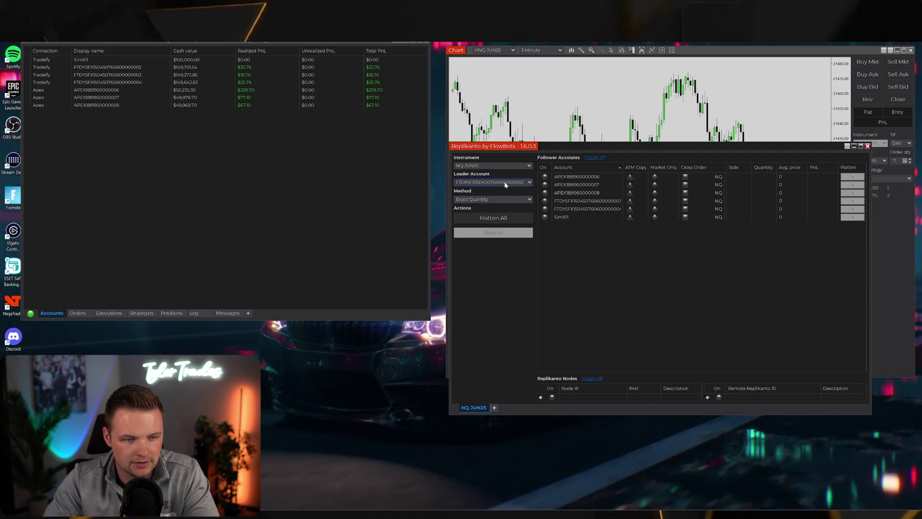
pyautogui.click(544, 201)
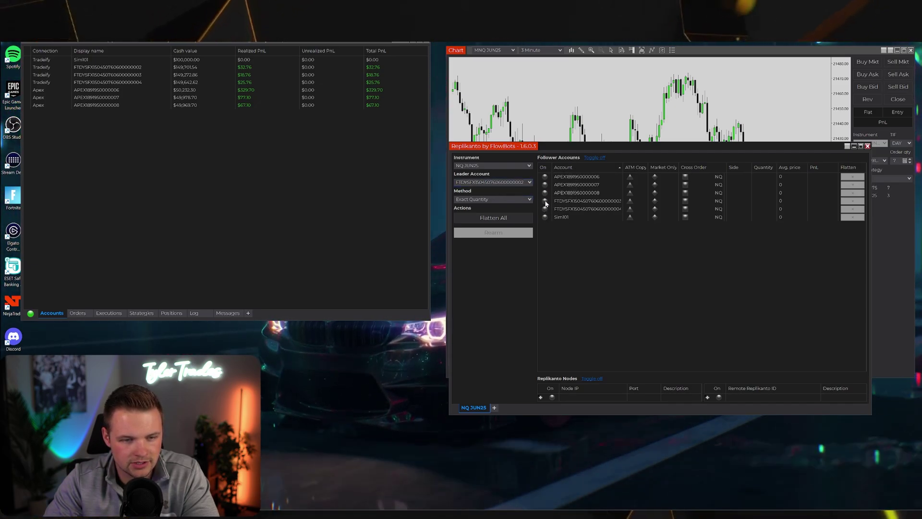
pyautogui.click(544, 208)
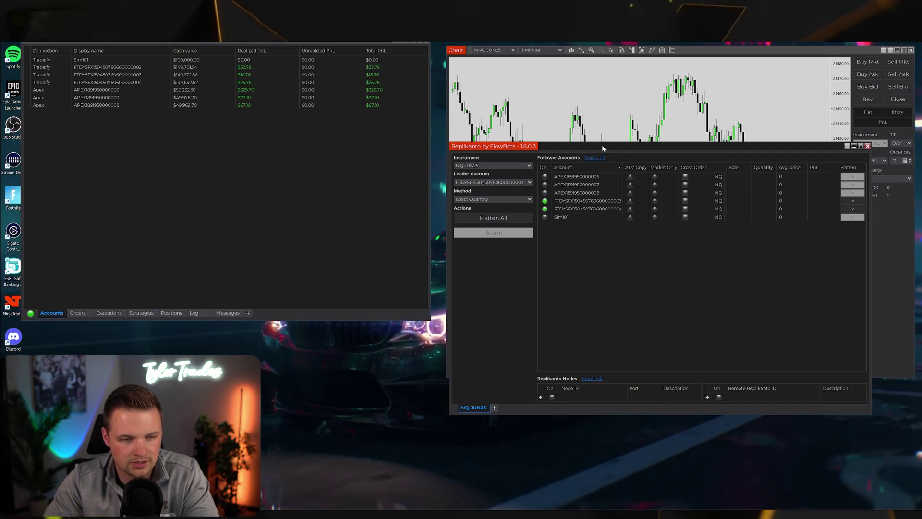
pyautogui.moveTo(602, 148); pyautogui.dragTo(594, 152)
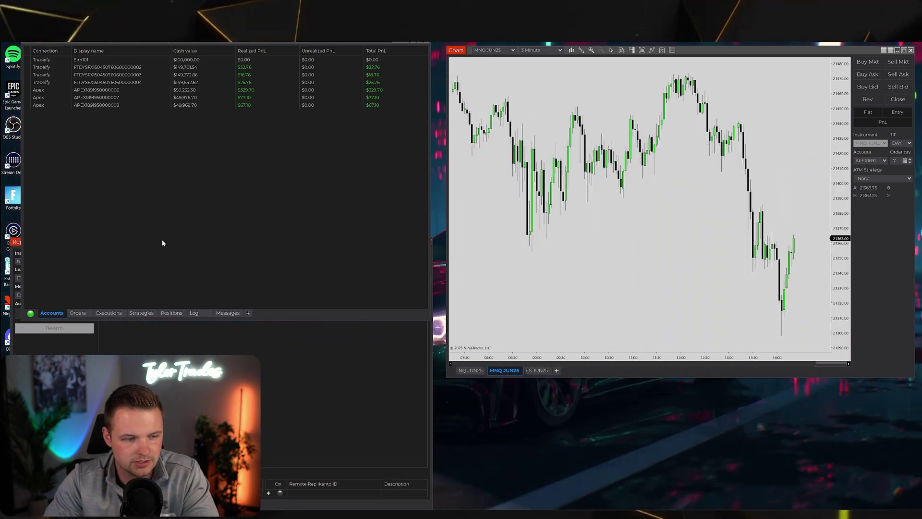
# Keep NQ JUN25 as Replikanto's copied instrument.
pyautogui.moveTo(247, 125); pyautogui.dragTo(596, 152)
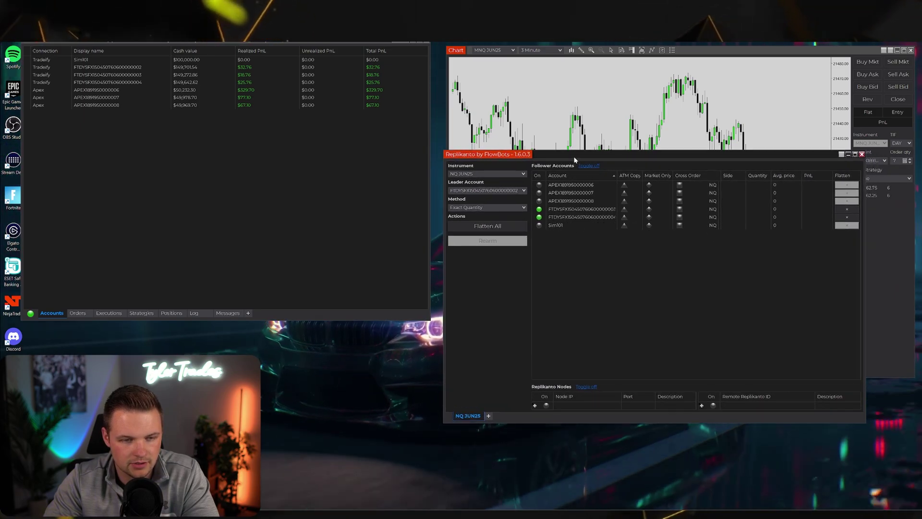
pyautogui.moveTo(576, 154); pyautogui.dragTo(584, 174)
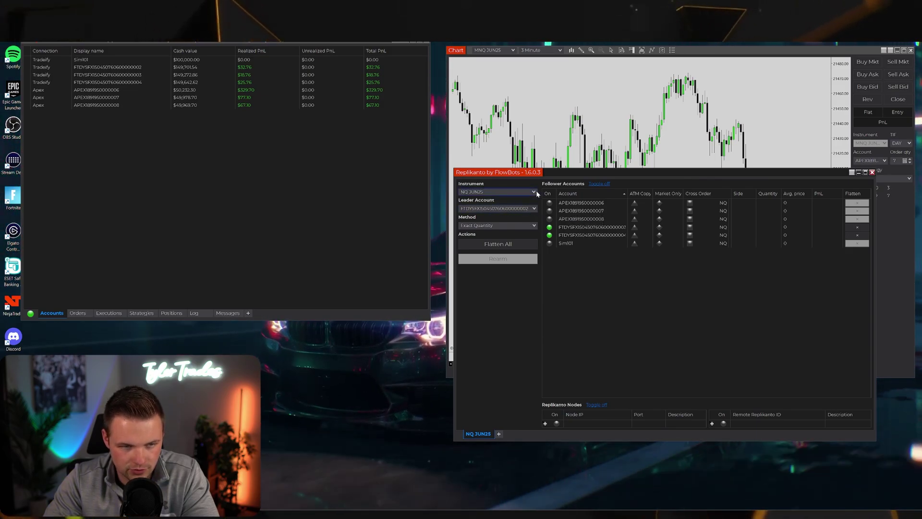
pyautogui.moveTo(574, 177); pyautogui.dragTo(571, 147)
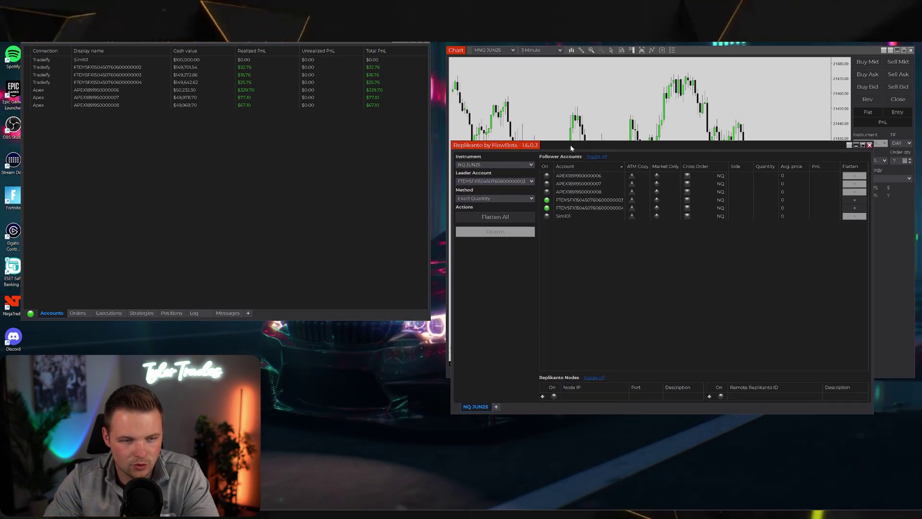
pyautogui.click(529, 166)
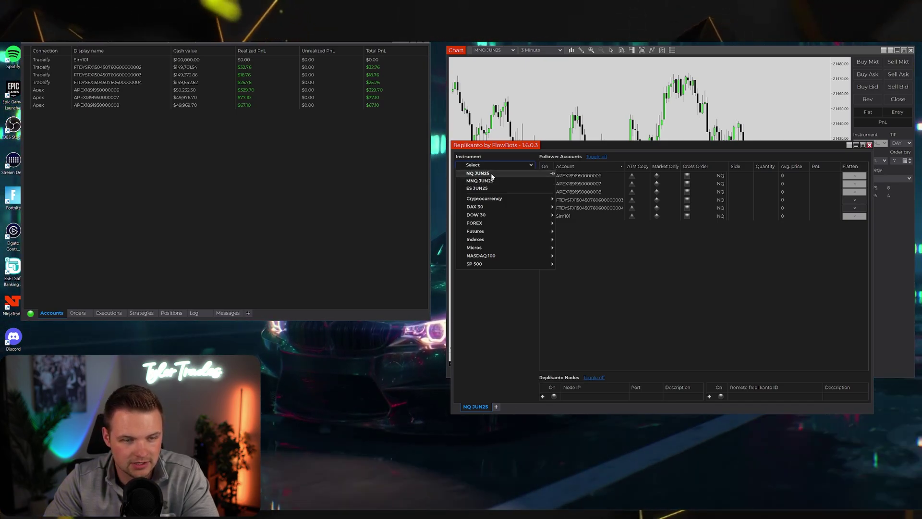
pyautogui.click(491, 175)
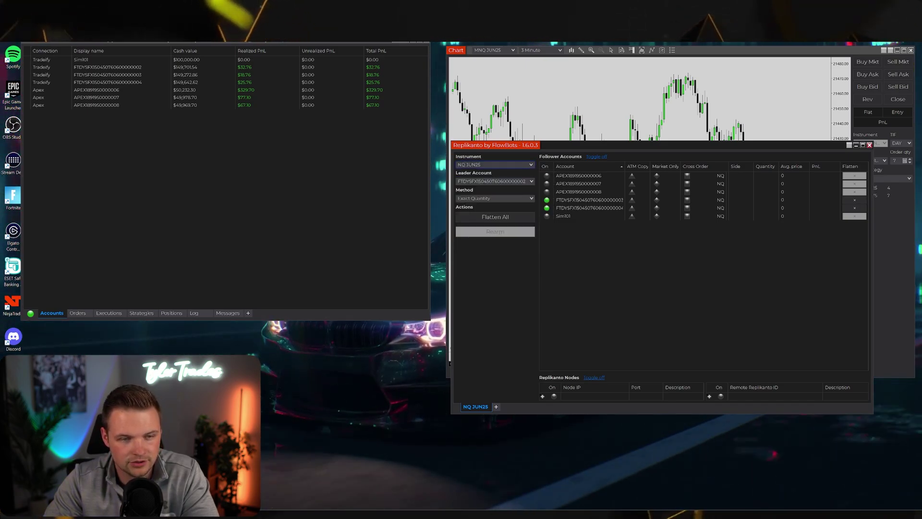
pyautogui.click(524, 167)
pyautogui.click(531, 165)
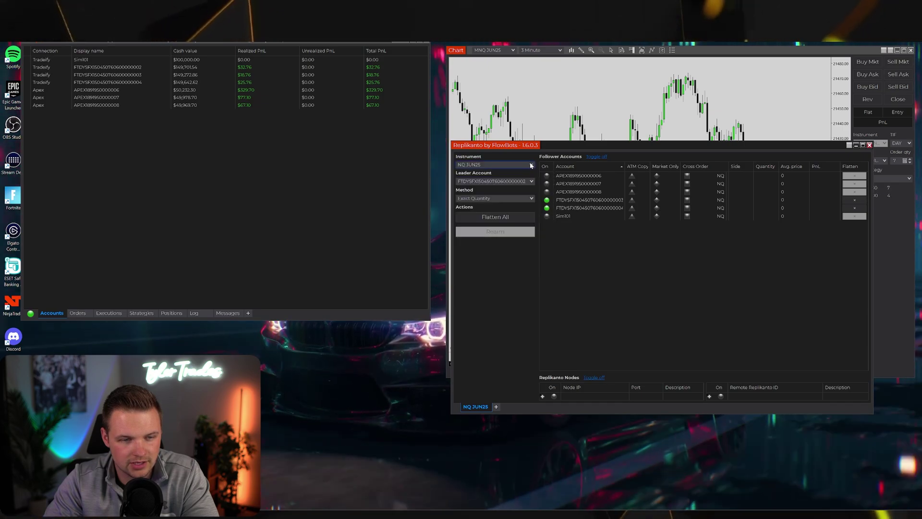
# Switch the NinjaTrader chart to the NQ JUN25 contract tab.
pyautogui.moveTo(586, 149); pyautogui.dragTo(189, 216)
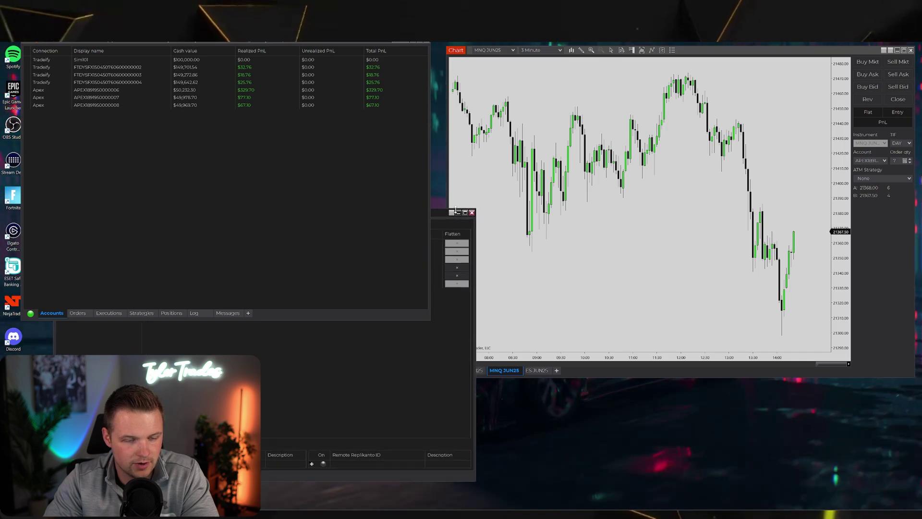
pyautogui.click(653, 221)
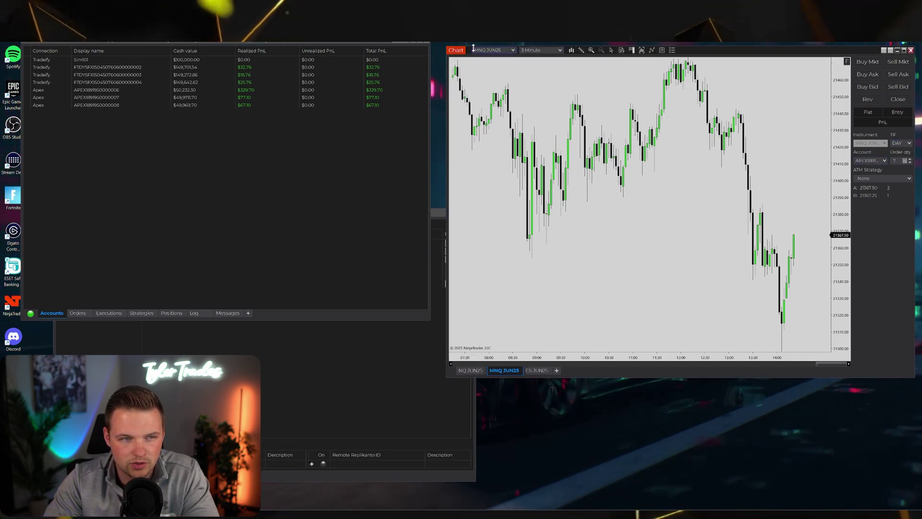
pyautogui.moveTo(441, 220); pyautogui.dragTo(417, 232)
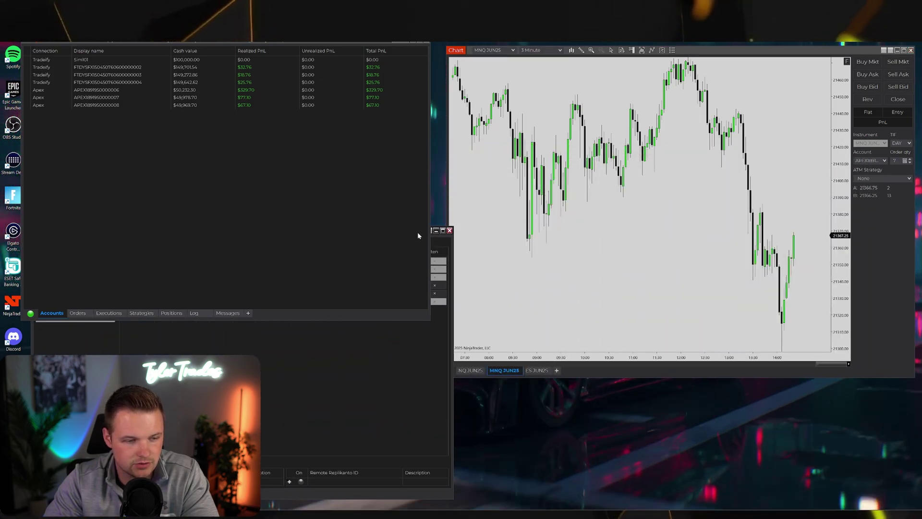
pyautogui.click(471, 370)
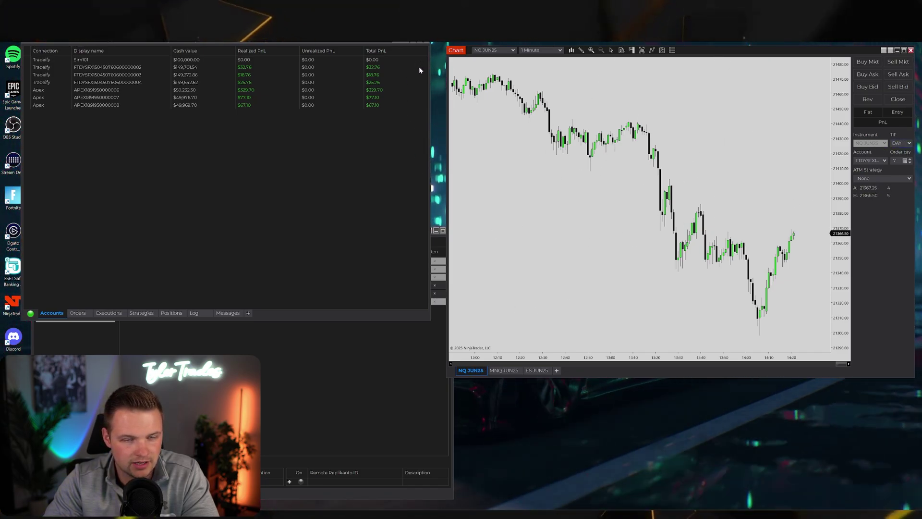
# Shrink the Accounts list and confirm the chart's Tradeify order account and Chart Trader options.
pyautogui.moveTo(427, 315); pyautogui.dragTo(383, 219)
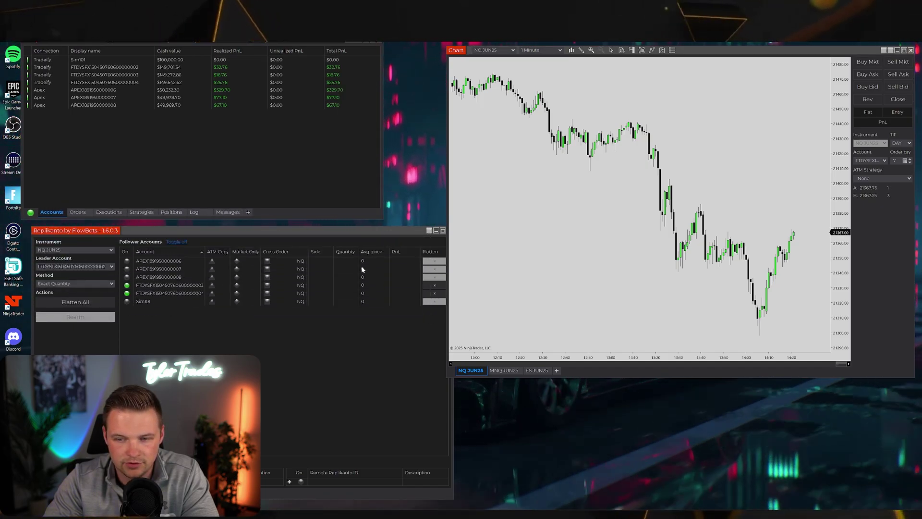
pyautogui.moveTo(718, 54); pyautogui.dragTo(716, 73)
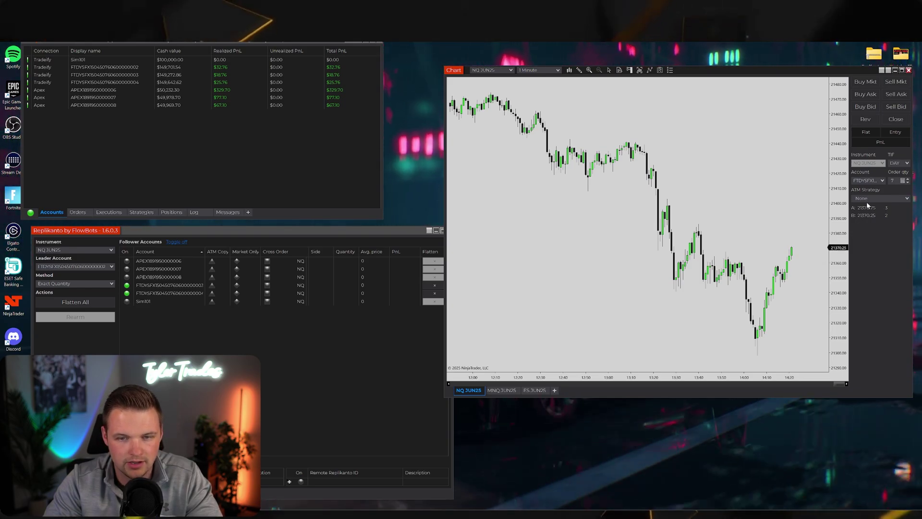
pyautogui.click(880, 180)
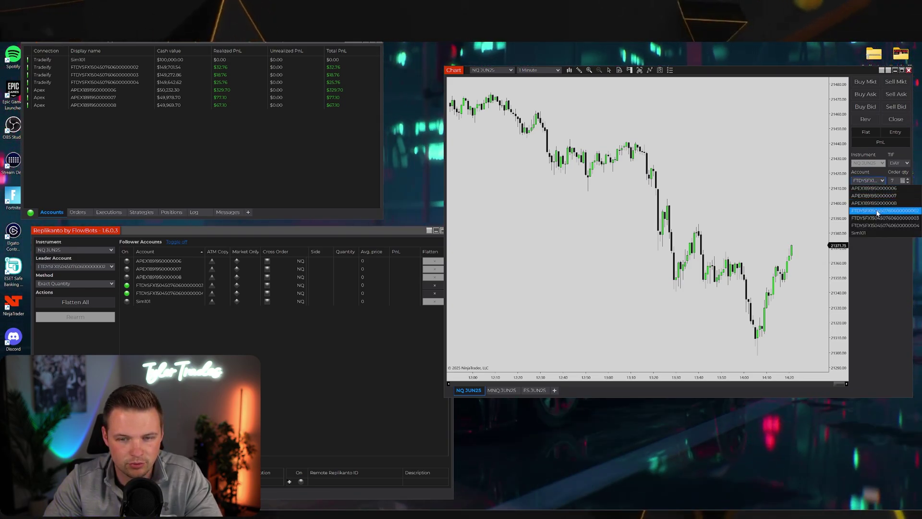
pyautogui.click(877, 211)
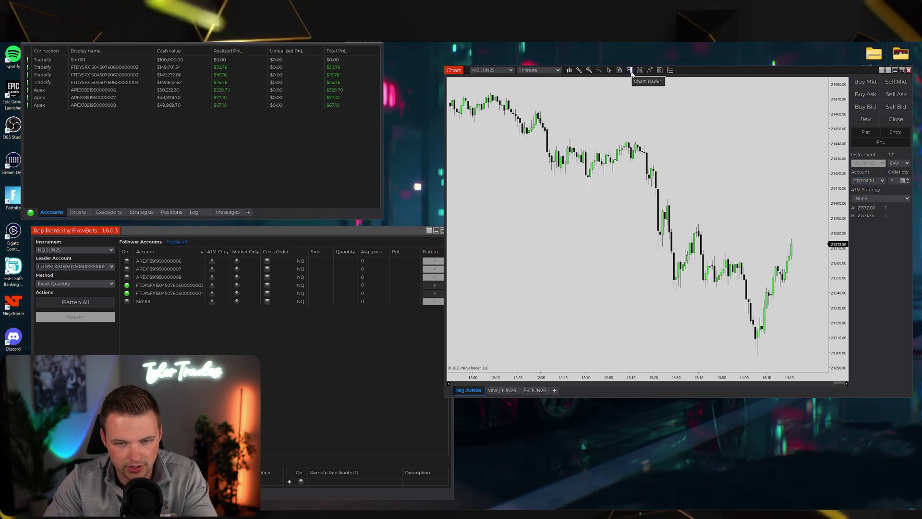
pyautogui.click(630, 70)
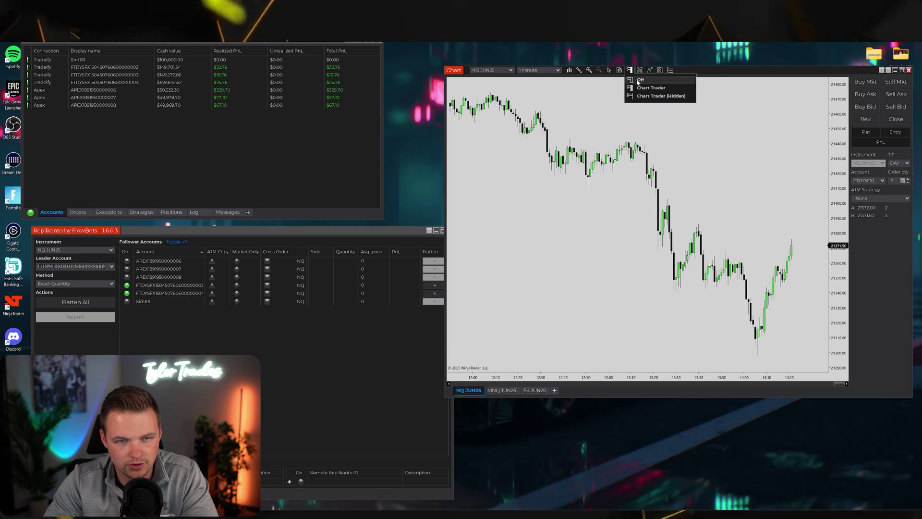
pyautogui.click(653, 111)
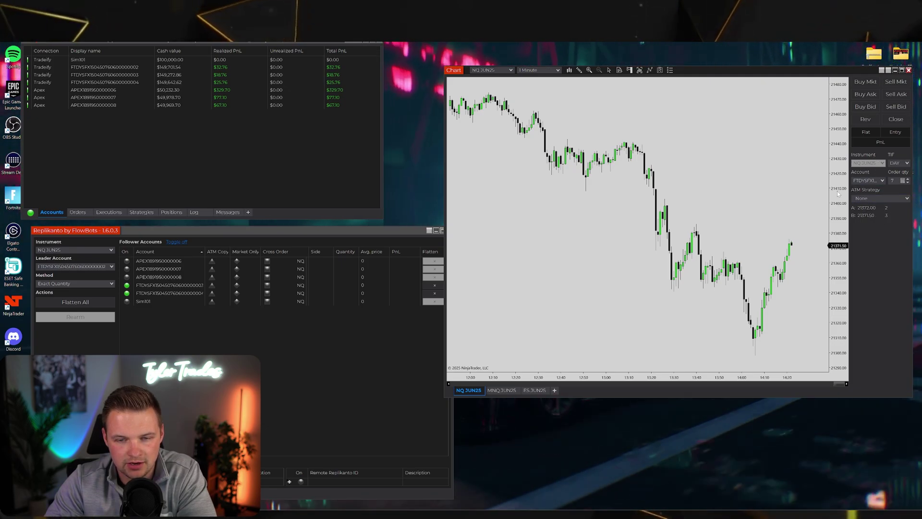
# Place the chart and copier panel side by side and enlarge TradingView's trading panel.
pyautogui.moveTo(737, 70); pyautogui.dragTo(720, 61)
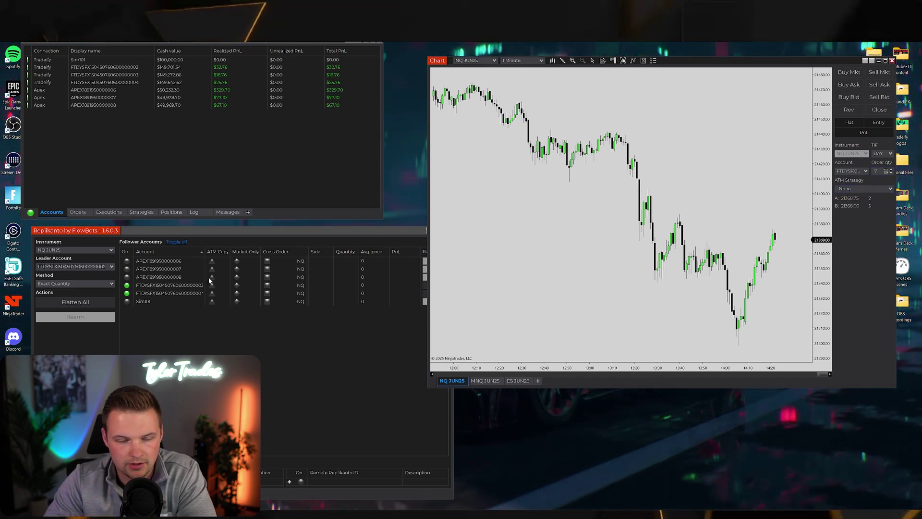
pyautogui.moveTo(226, 230); pyautogui.dragTo(523, 221)
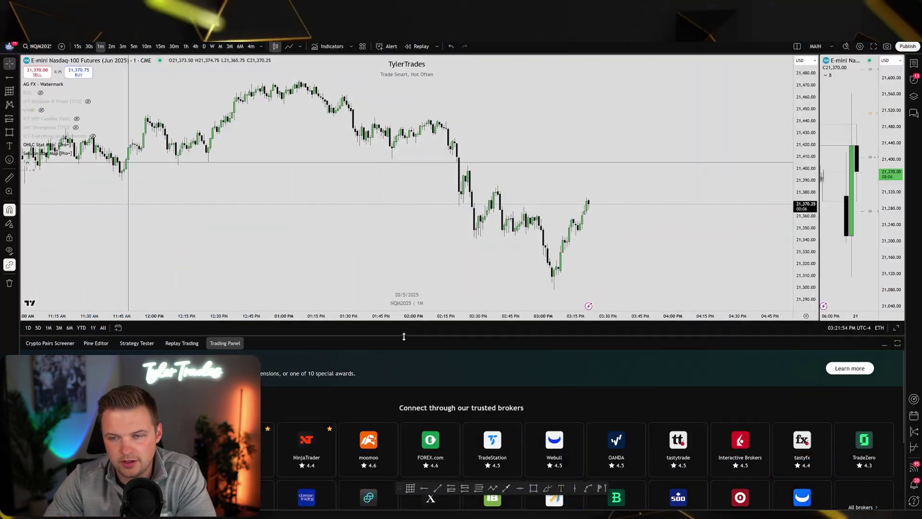
pyautogui.moveTo(404, 336); pyautogui.dragTo(415, 262)
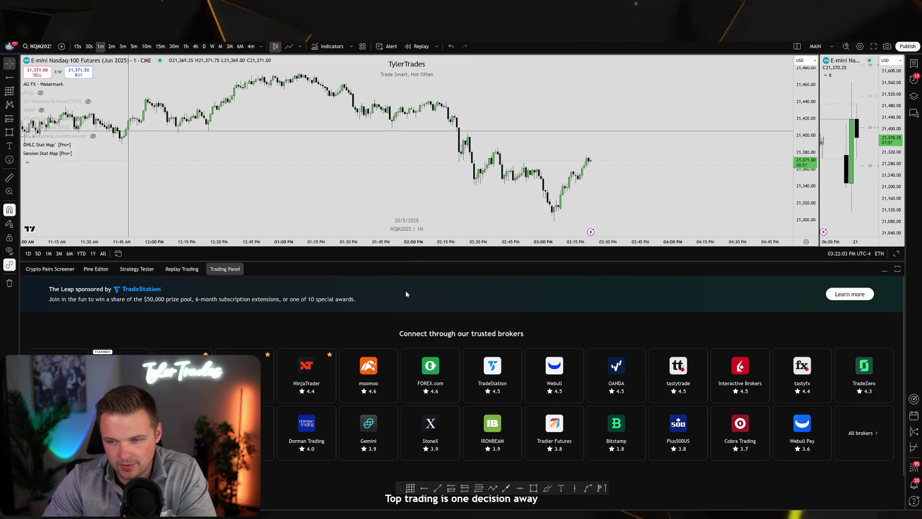
# Connect TradingView to NinjaTrader with a saved demo login, then collapse the trading panel.
pyautogui.moveTo(389, 260); pyautogui.dragTo(410, 181)
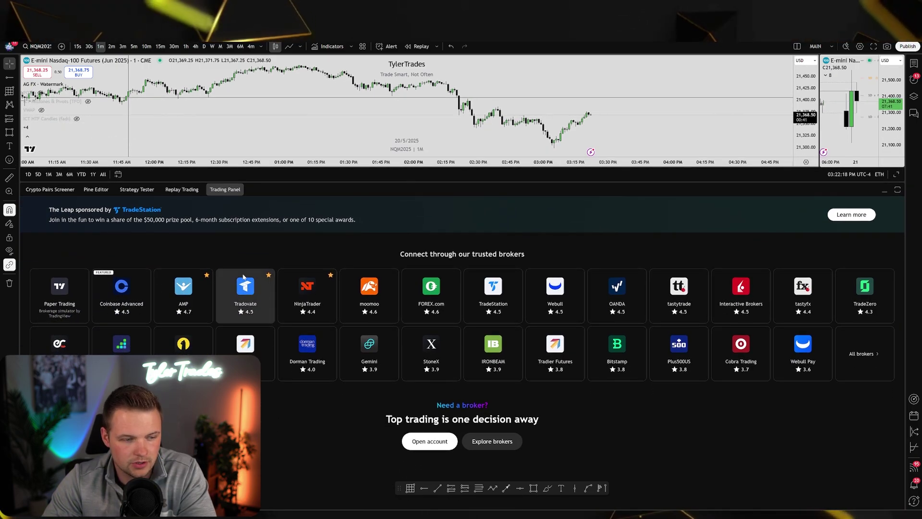
pyautogui.click(310, 301)
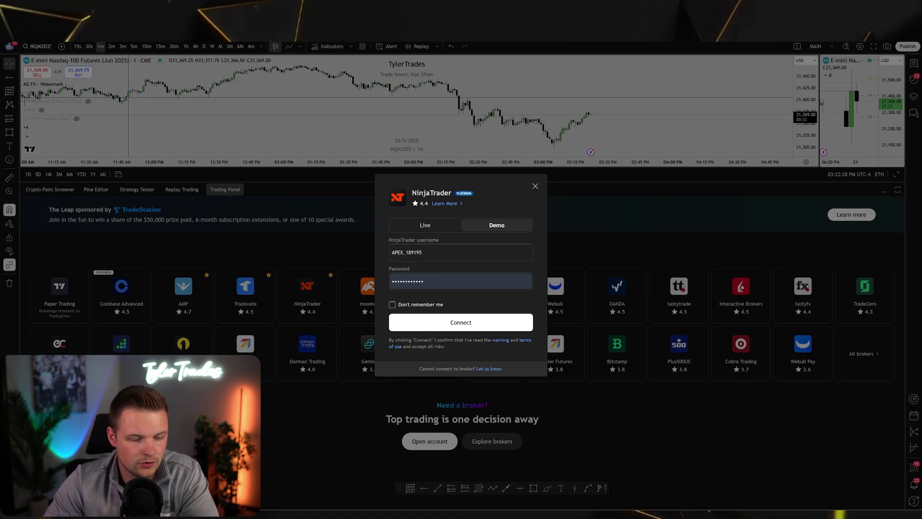
pyautogui.click(449, 252)
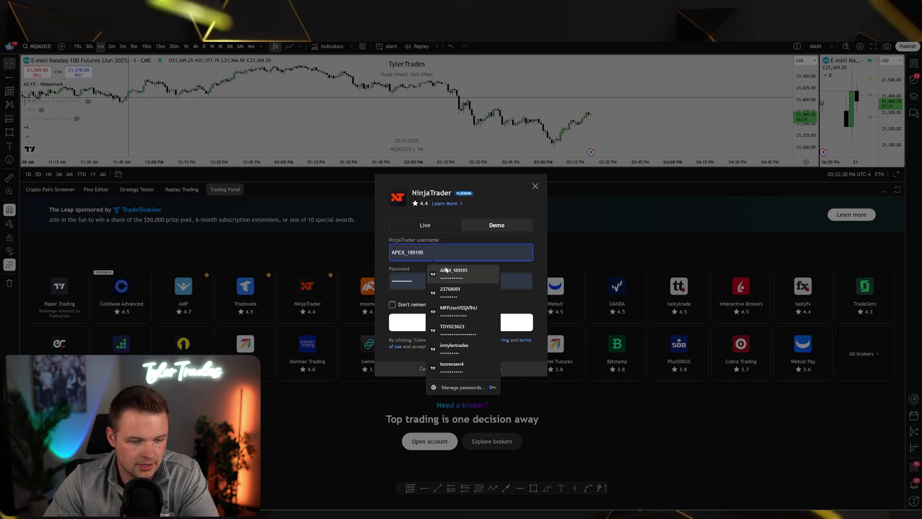
pyautogui.click(448, 330)
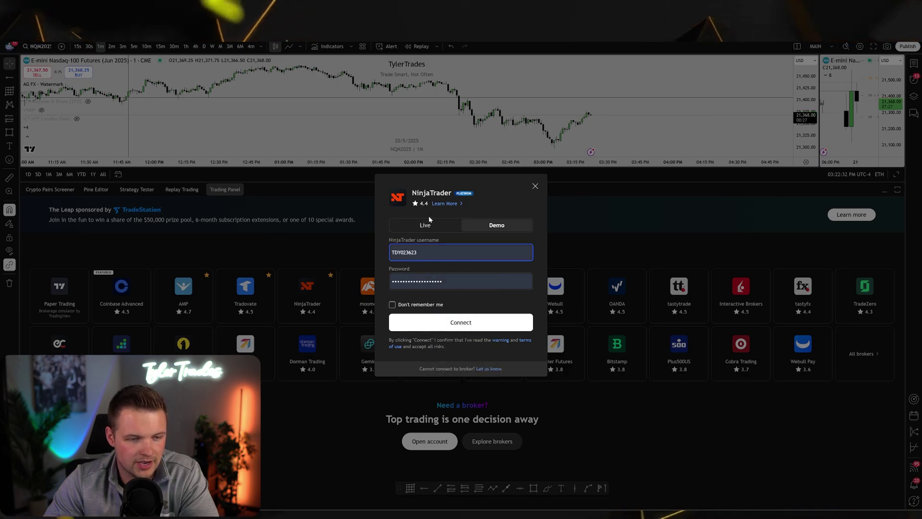
pyautogui.click(461, 323)
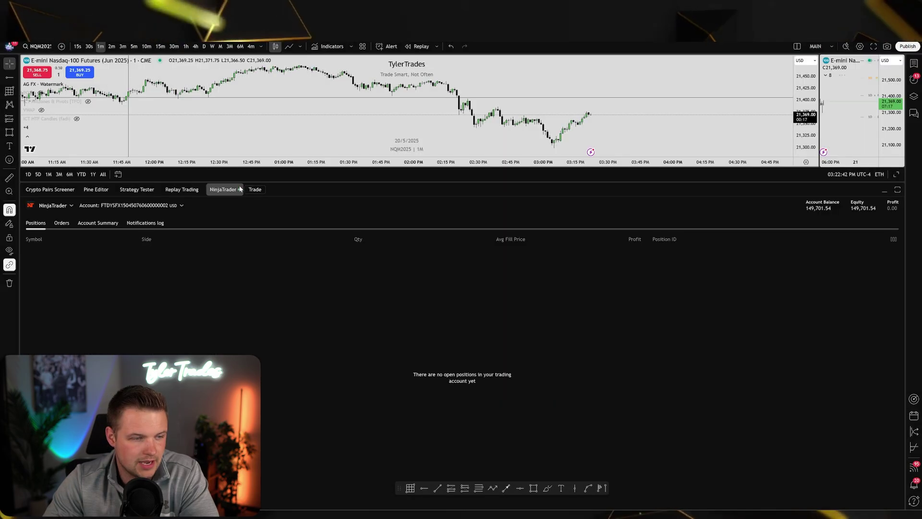
pyautogui.moveTo(245, 182); pyautogui.dragTo(245, 281)
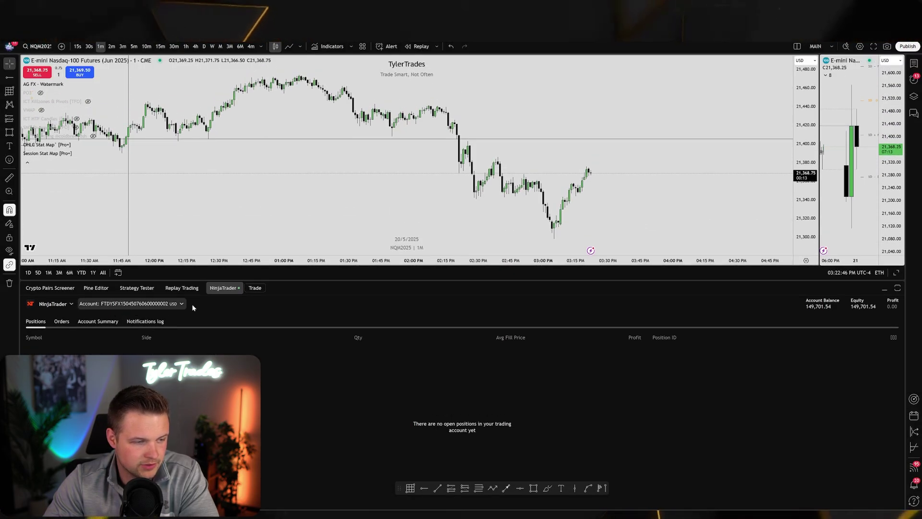
pyautogui.click(224, 288)
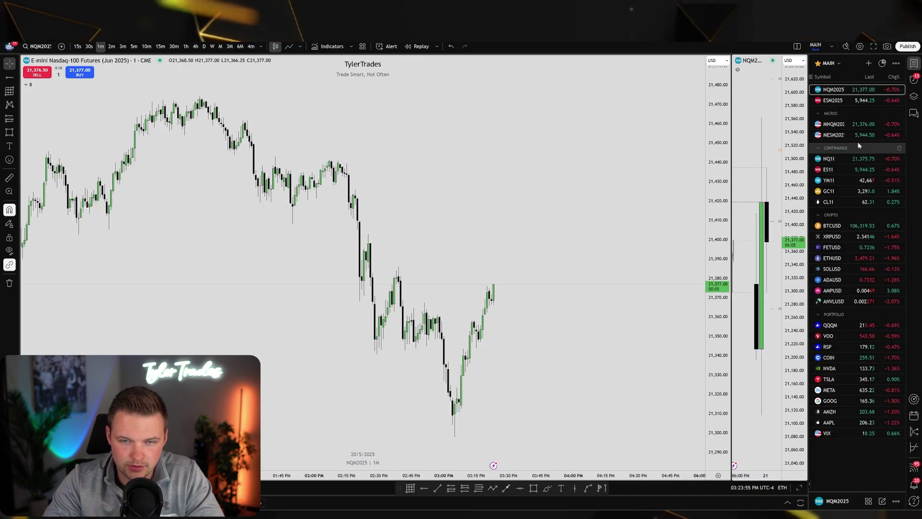
# Select MNQM2025 in TradingView and bring the NinjaTrader chart alongside.
pyautogui.click(841, 124)
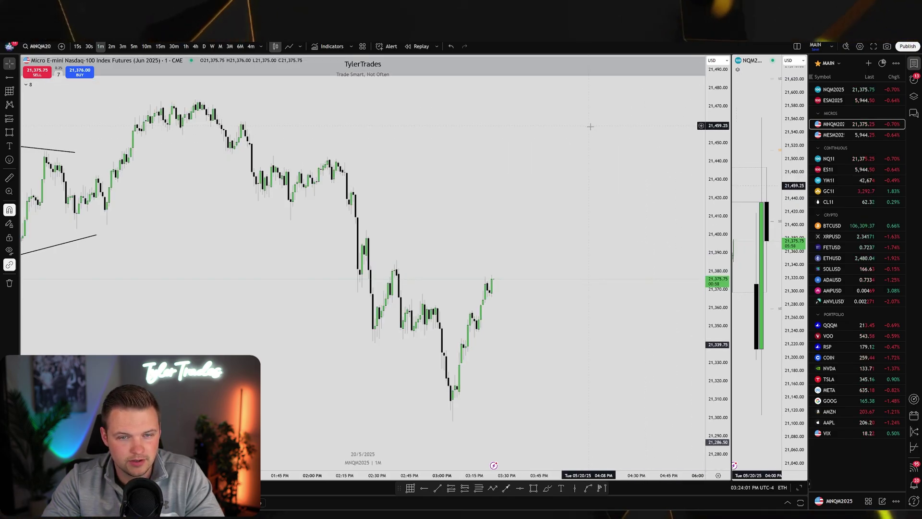
pyautogui.moveTo(581, 177); pyautogui.dragTo(547, 179)
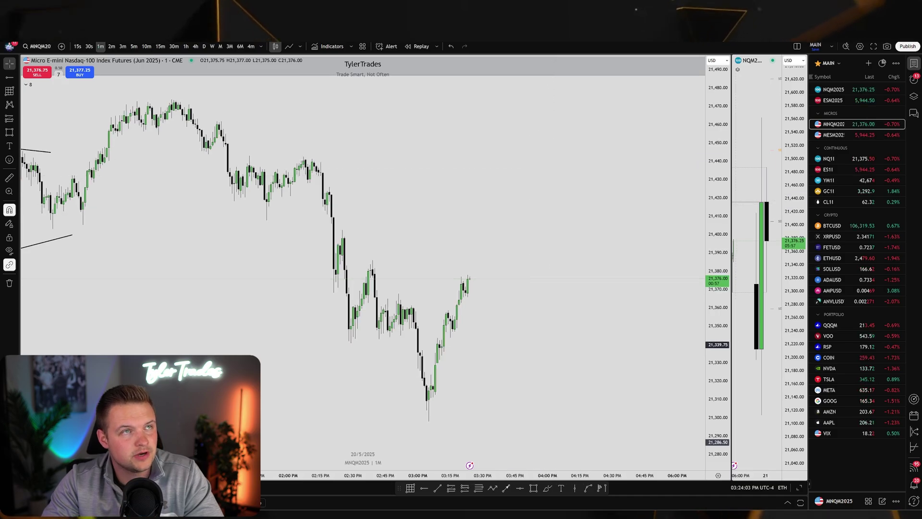
pyautogui.moveTo(919, 90); pyautogui.dragTo(548, 108)
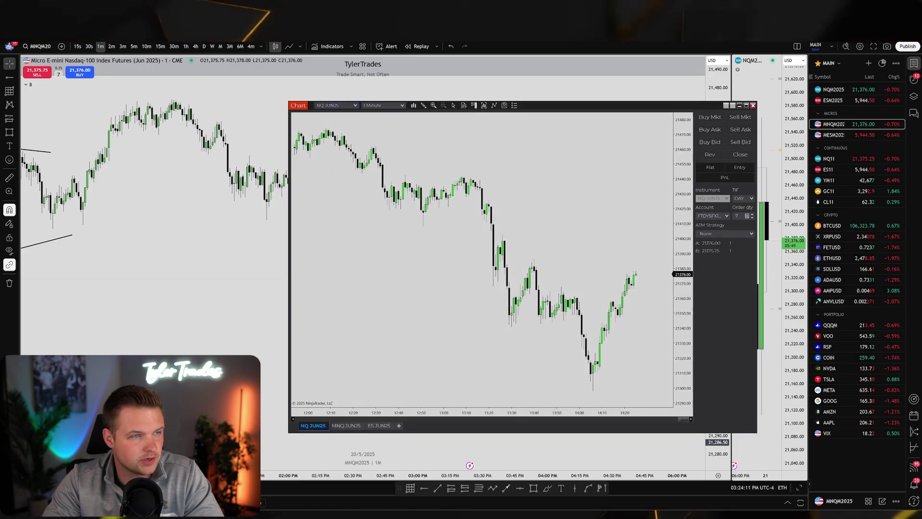
# Make the first APEX account leader, with the other APEX accounts following instead of Tradeify.
pyautogui.moveTo(679, 45); pyautogui.dragTo(471, 150)
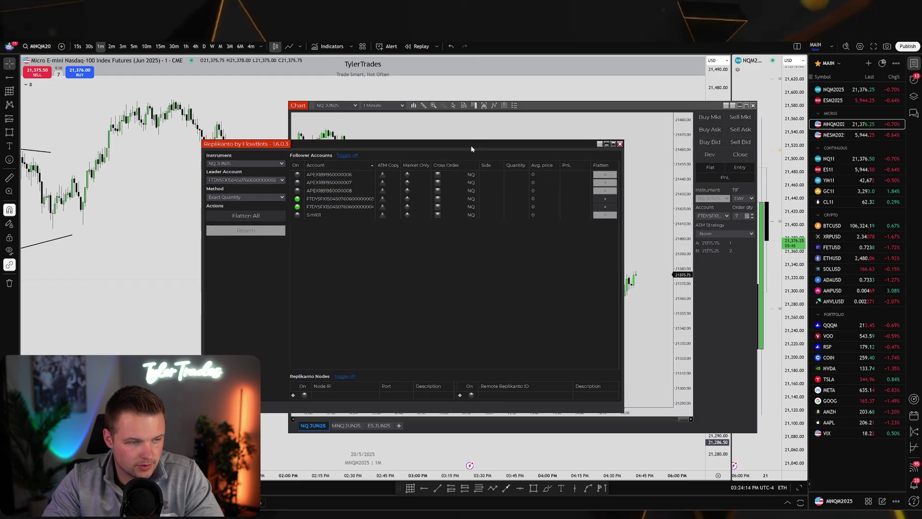
pyautogui.click(275, 181)
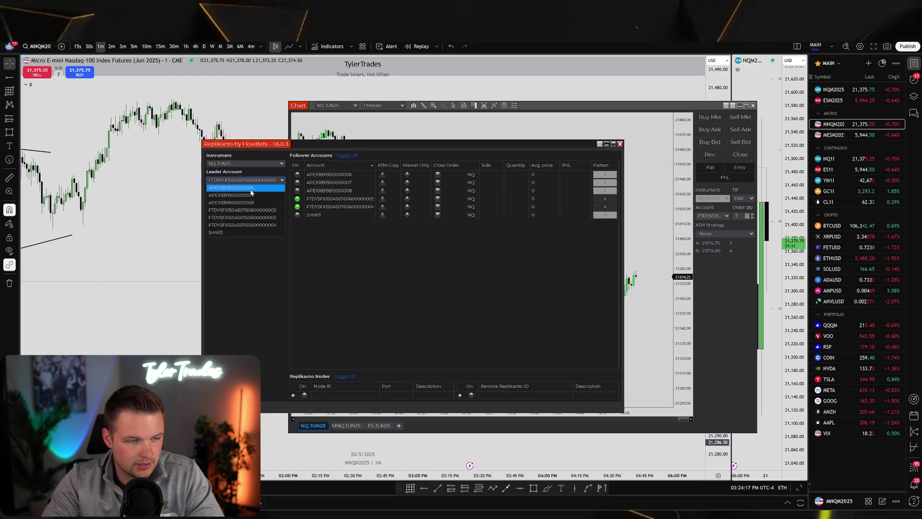
pyautogui.click(251, 188)
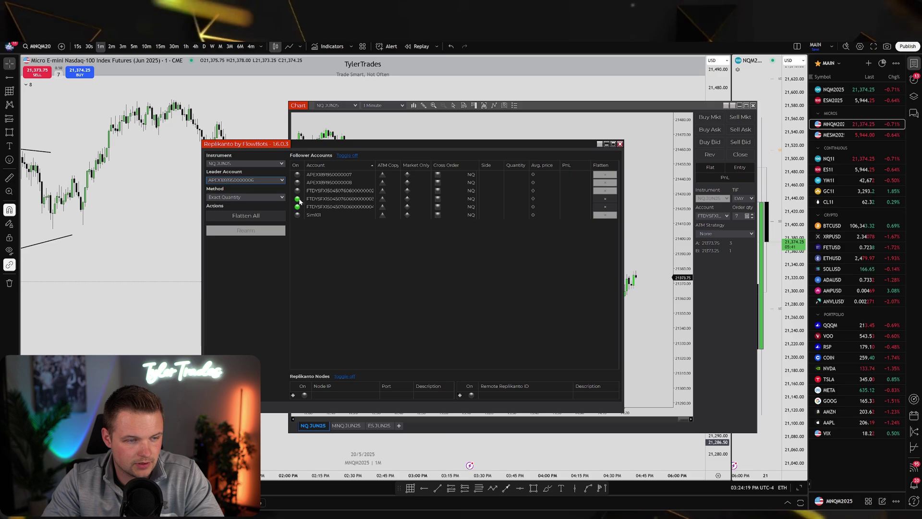
pyautogui.click(297, 198)
pyautogui.click(297, 206)
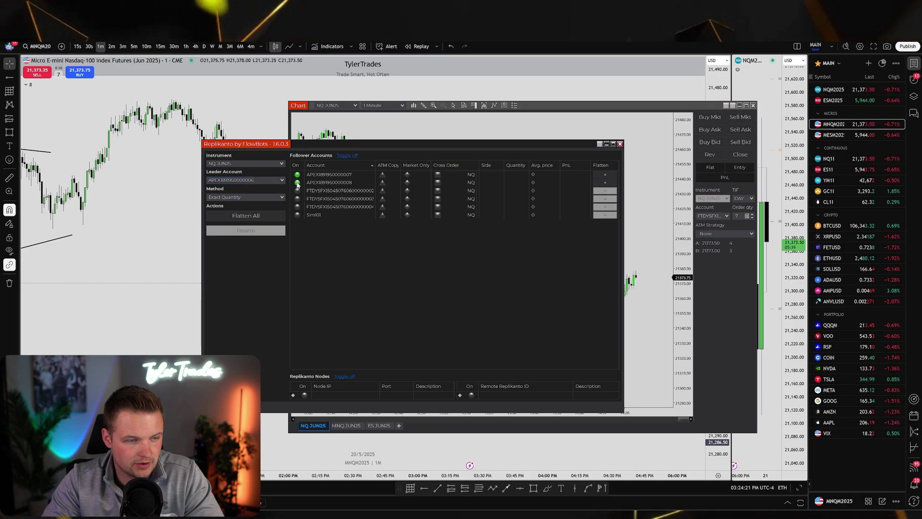
# Set Replikanto's copied instrument to MNQ JUN25.
pyautogui.moveTo(422, 147); pyautogui.dragTo(455, 152)
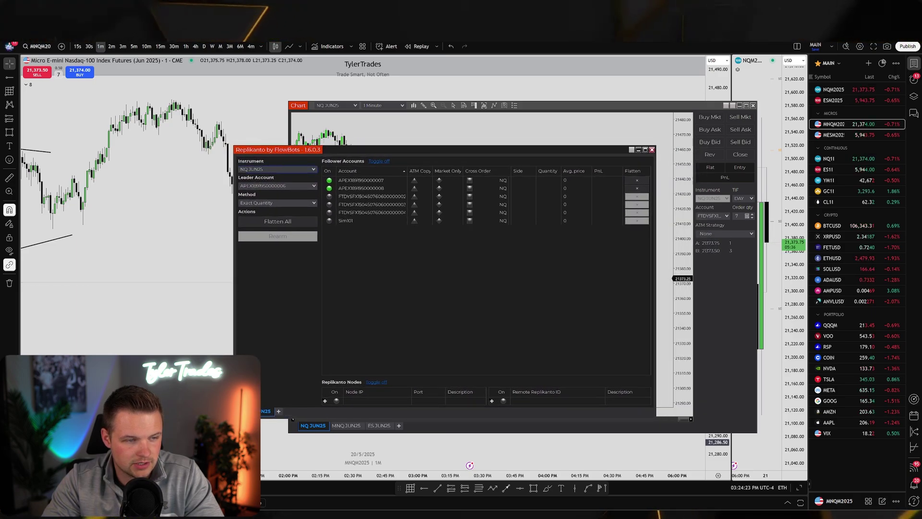
pyautogui.click(313, 170)
pyautogui.click(262, 185)
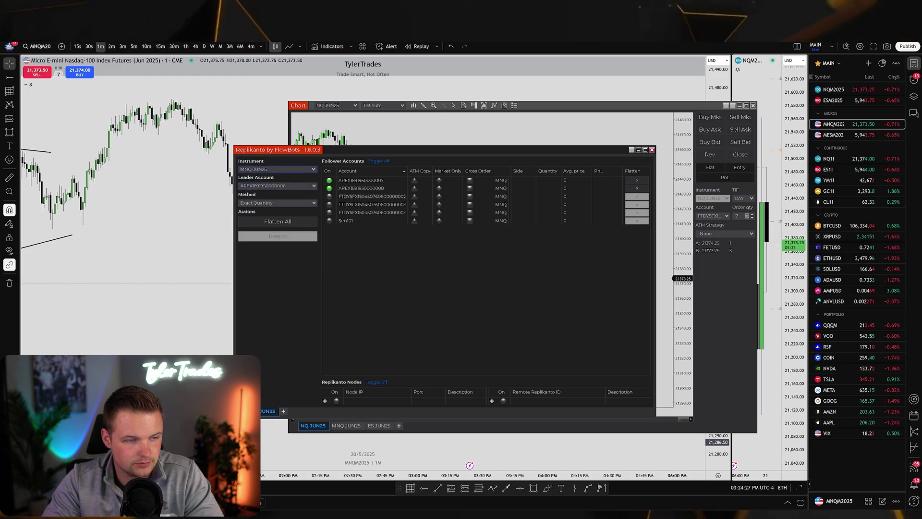
pyautogui.moveTo(402, 148); pyautogui.dragTo(269, 0)
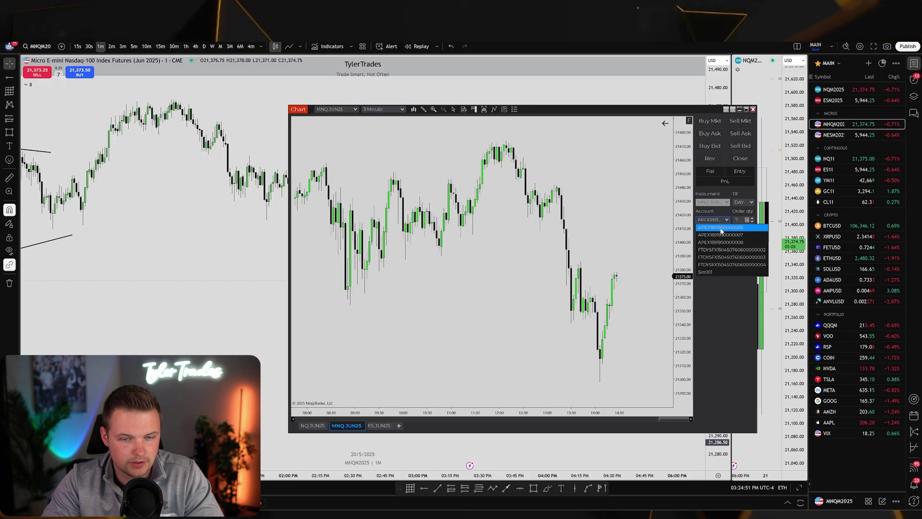
pyautogui.click(661, 220)
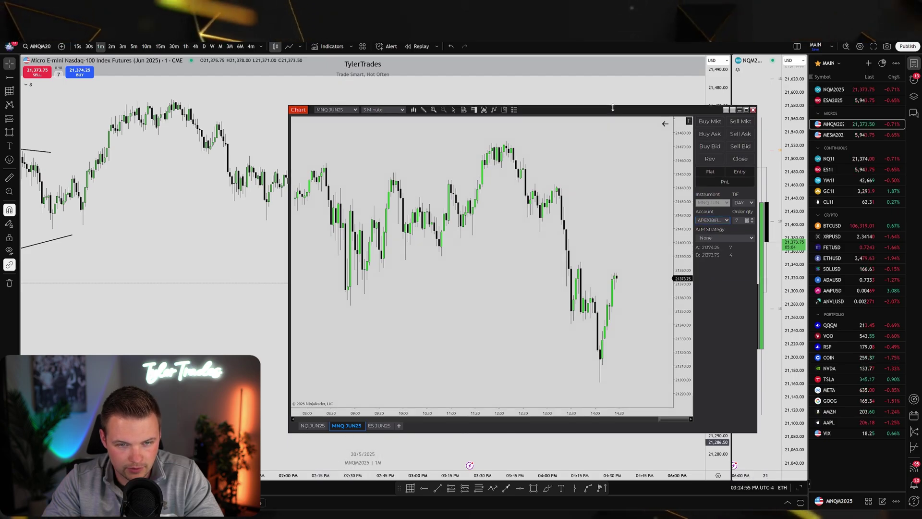
pyautogui.moveTo(613, 110); pyautogui.dragTo(606, 111)
pyautogui.moveTo(560, 103); pyautogui.dragTo(753, 79)
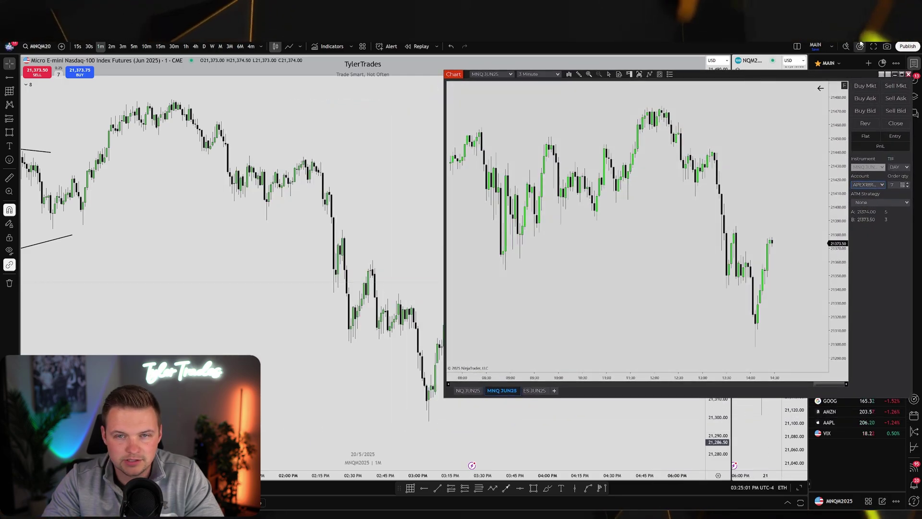
pyautogui.press('super+Down')
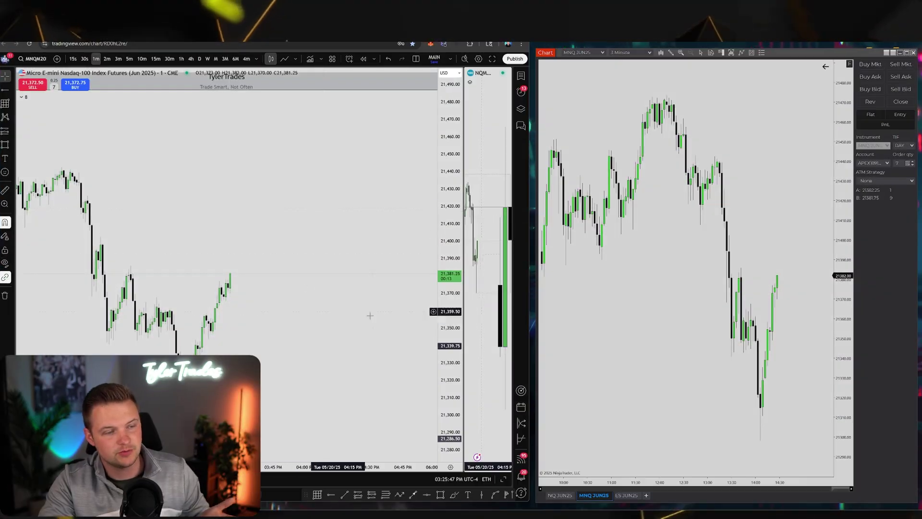
pyautogui.moveTo(226, 181); pyautogui.dragTo(298, 185)
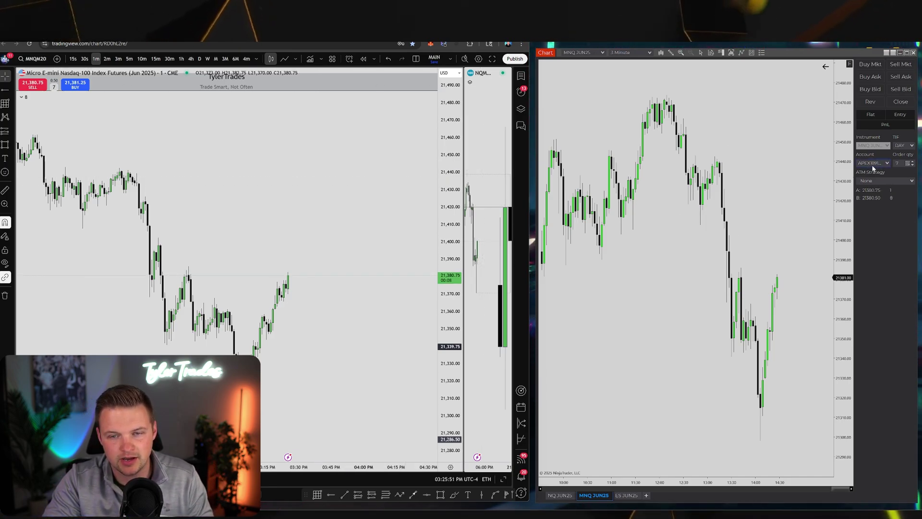
pyautogui.scroll(-6, 903, 166)
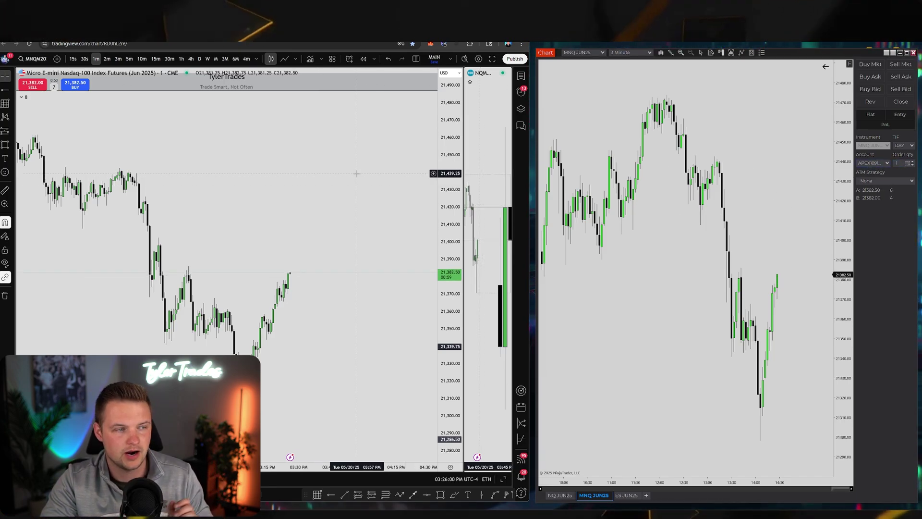
# Lower TradingView's order quantity to 1 using the keypad.
pyautogui.click(54, 87)
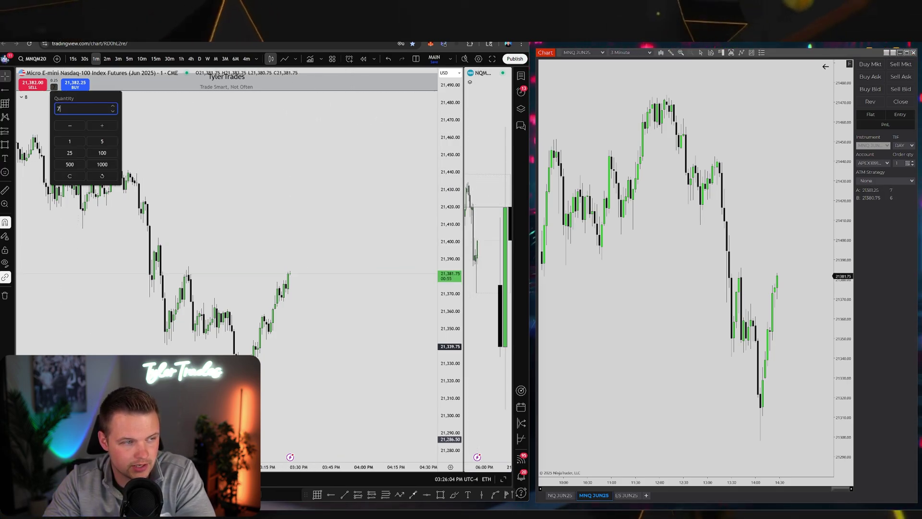
pyautogui.click(72, 126)
pyautogui.click(76, 129)
pyautogui.click(77, 128)
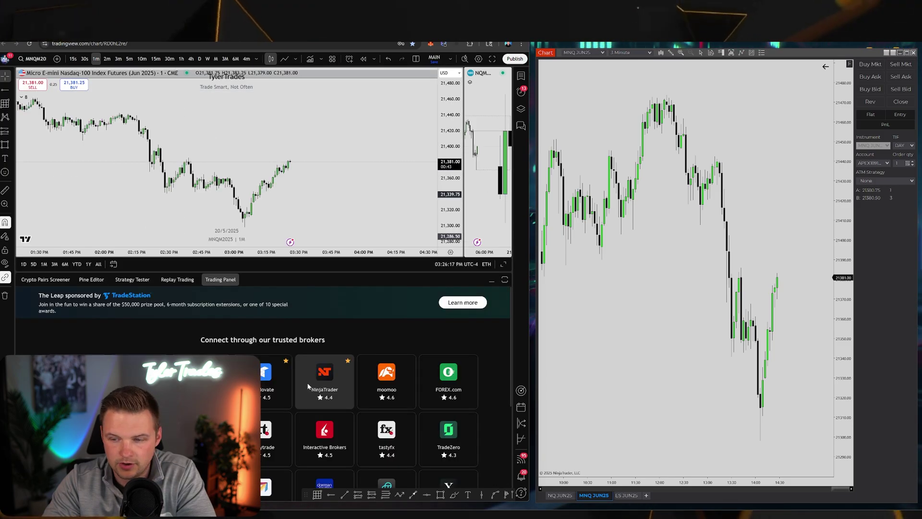
# Connect to the NinjaTrader demo account with the saved login and collapse the trading panel.
pyautogui.click(309, 387)
pyautogui.click(262, 255)
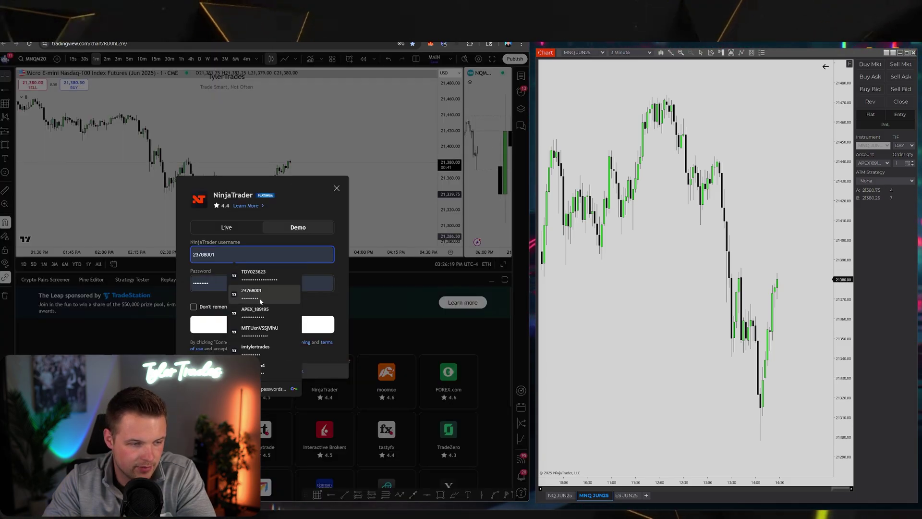
pyautogui.click(261, 312)
pyautogui.click(263, 325)
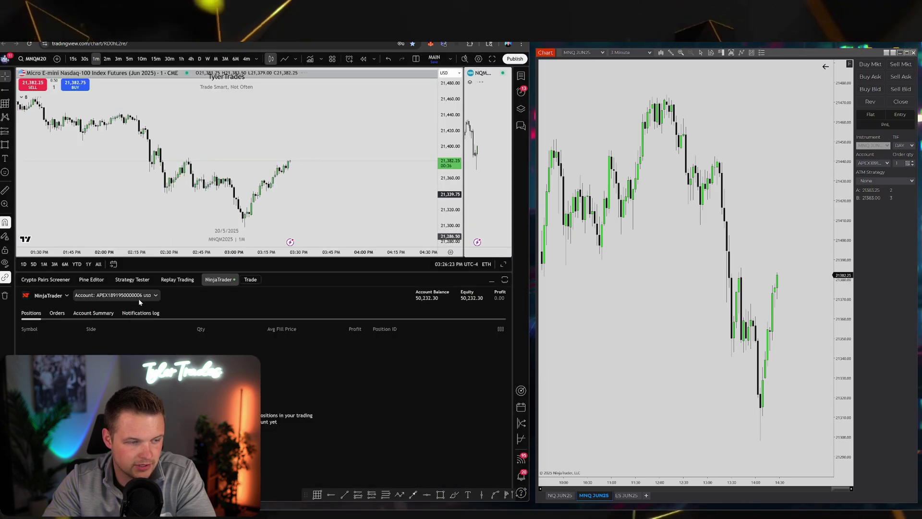
pyautogui.click(156, 295)
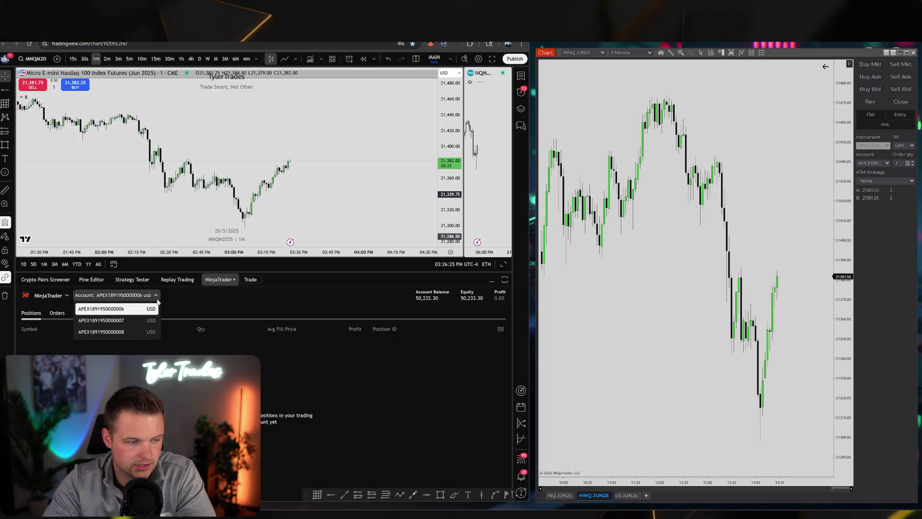
pyautogui.click(144, 295)
pyautogui.click(222, 282)
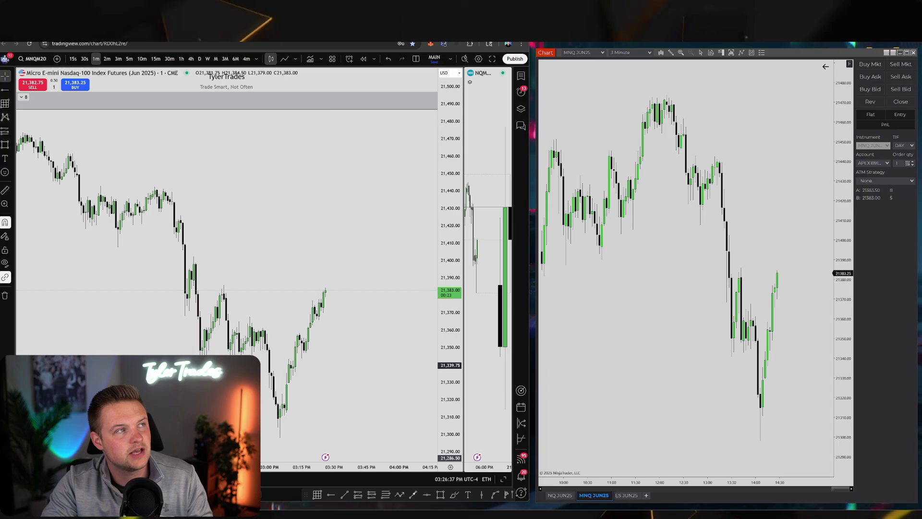
# Review the Replikanto follower accounts over the charts, then close the Replikanto window.
pyautogui.moveTo(713, 103); pyautogui.dragTo(574, 147)
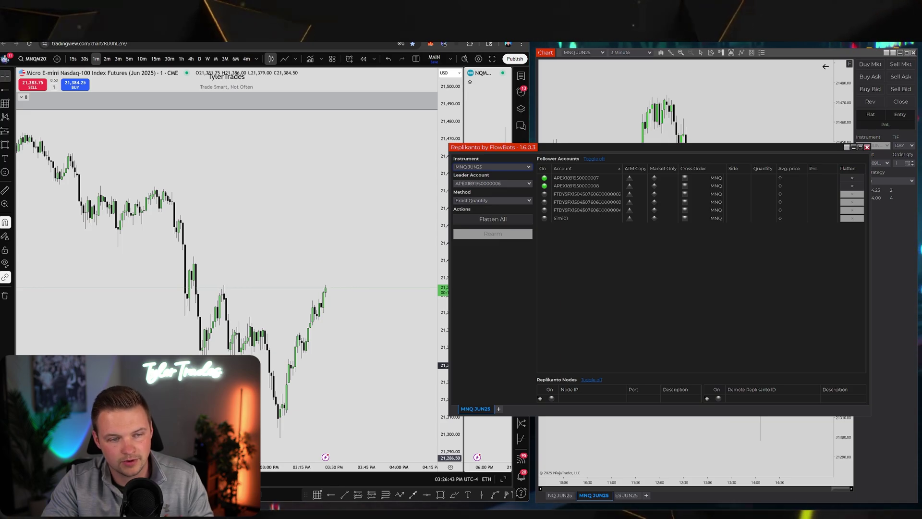
pyautogui.moveTo(557, 149); pyautogui.dragTo(560, 142)
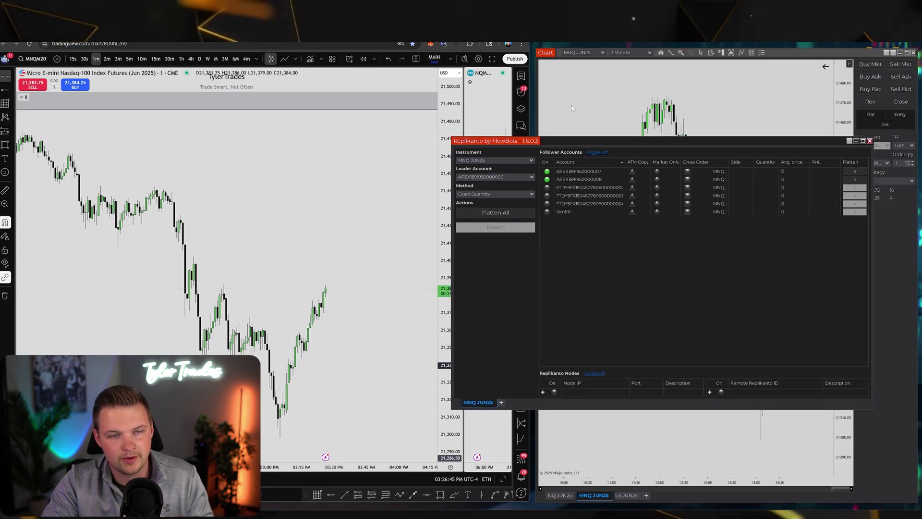
pyautogui.moveTo(575, 140); pyautogui.dragTo(575, 145)
pyautogui.click(575, 137)
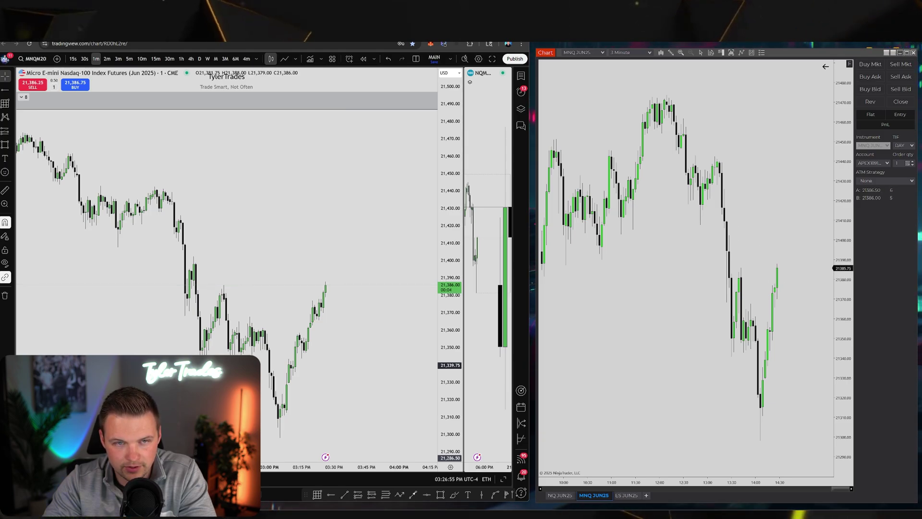
# Switch the MNQ JUN25 chart from 3 Minute to 1 Minute and compress its price scale.
pyautogui.click(646, 54)
pyautogui.click(648, 63)
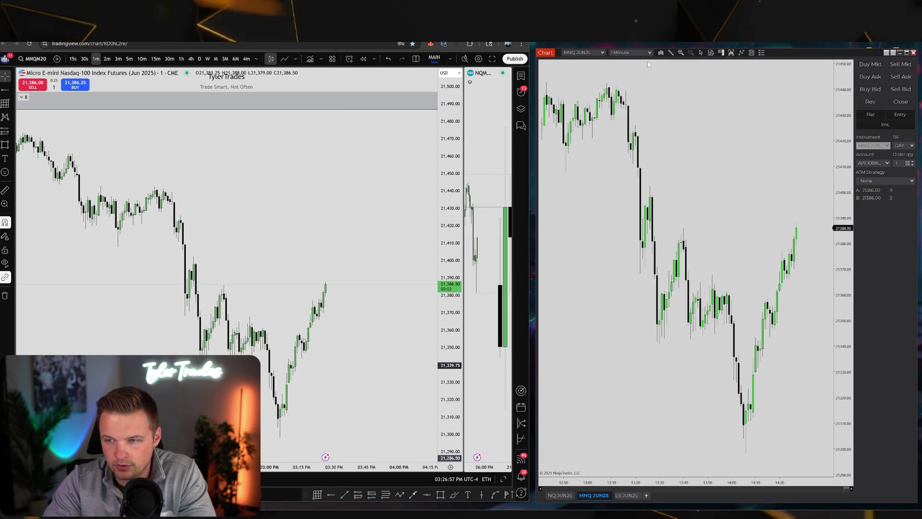
pyautogui.moveTo(843, 168); pyautogui.dragTo(843, 212)
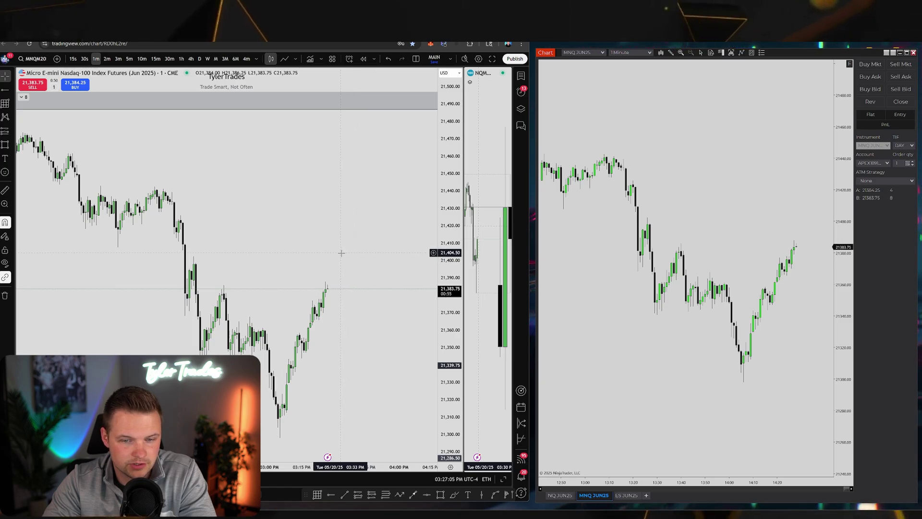
pyautogui.moveTo(339, 252); pyautogui.dragTo(328, 253)
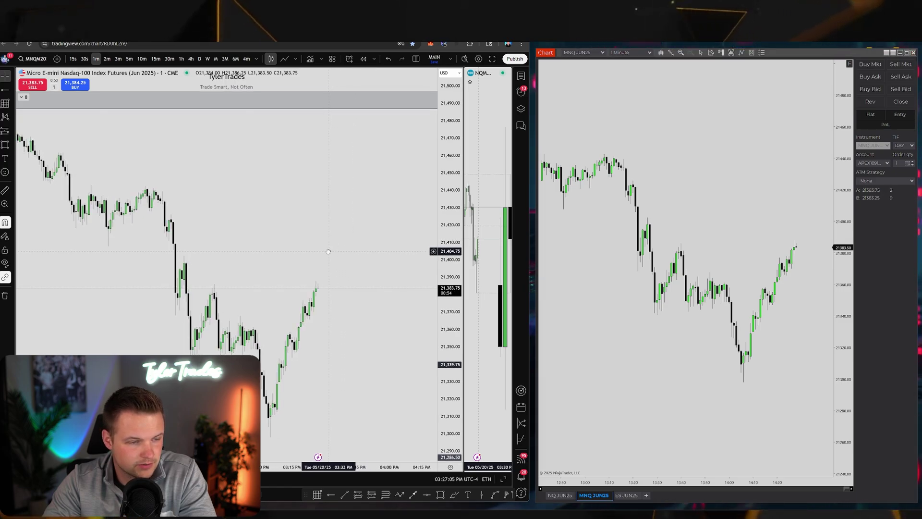
# Buy one MNQ contract at market in TradingView and check the copied position's P&L.
pyautogui.click(79, 89)
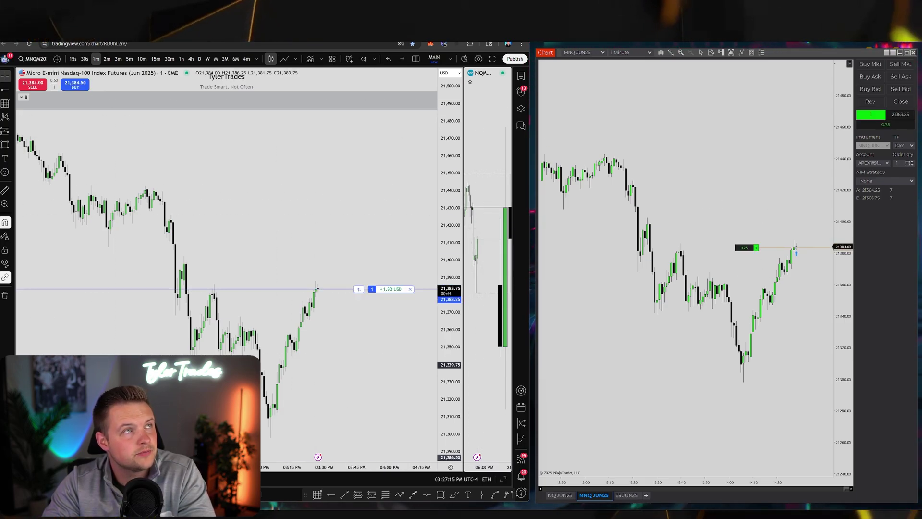
pyautogui.moveTo(687, 49); pyautogui.dragTo(491, 190)
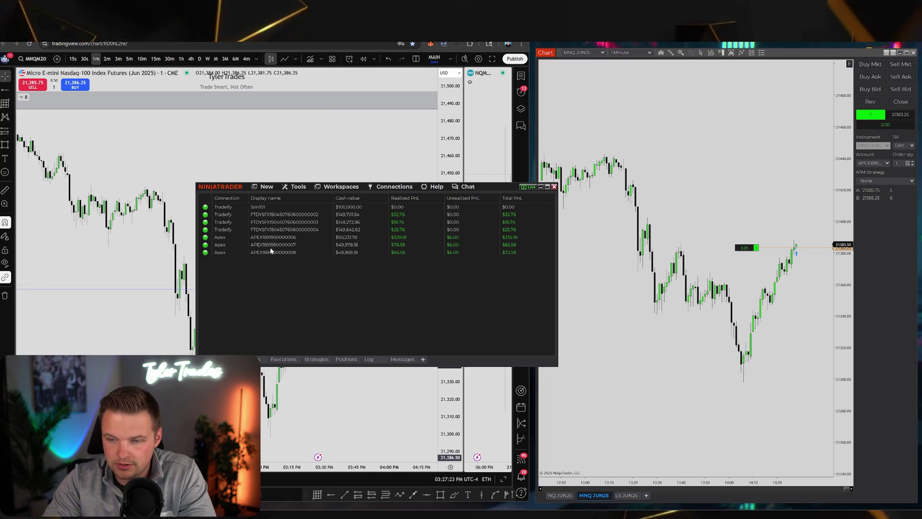
pyautogui.moveTo(497, 191); pyautogui.dragTo(477, 185)
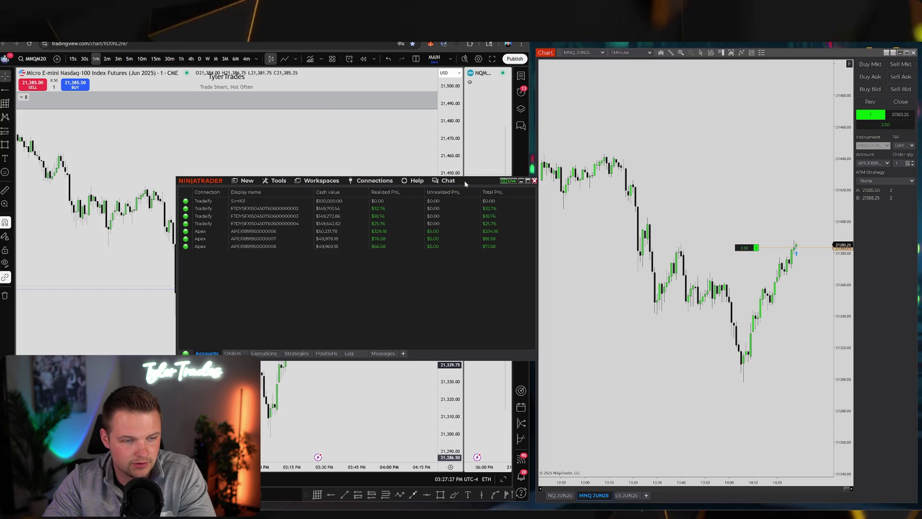
pyautogui.moveTo(477, 181); pyautogui.dragTo(836, 47)
pyautogui.click(881, 46)
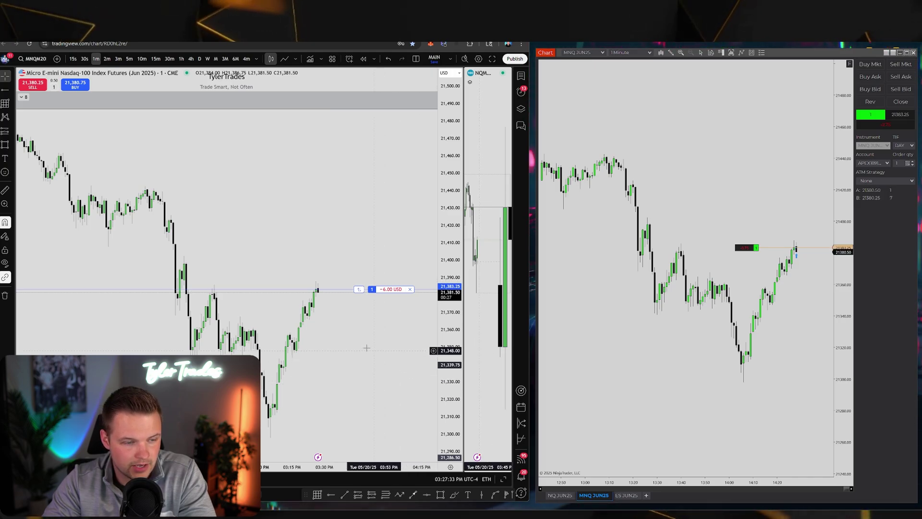
# Place a sell stop at 21,369.75 from the TradingView chart's Trade menu.
pyautogui.rightClick(332, 313)
pyautogui.moveTo(355, 373)
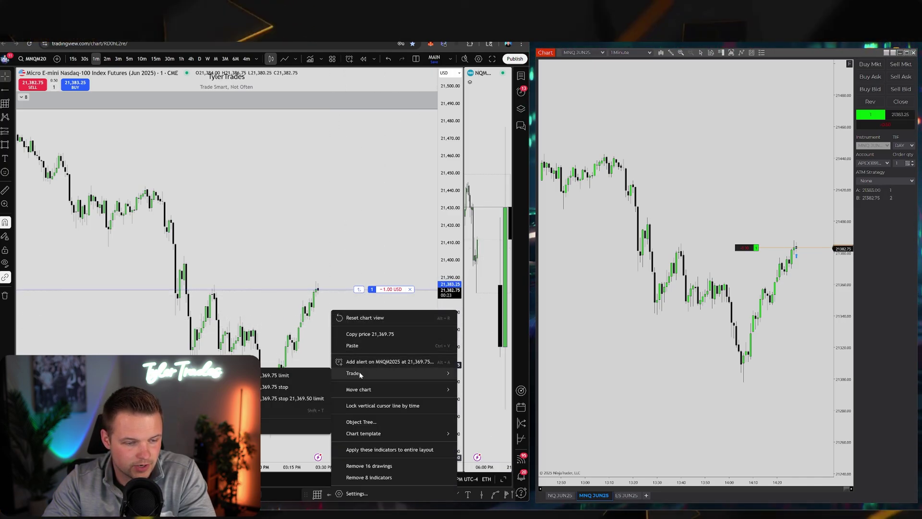
pyautogui.click(288, 386)
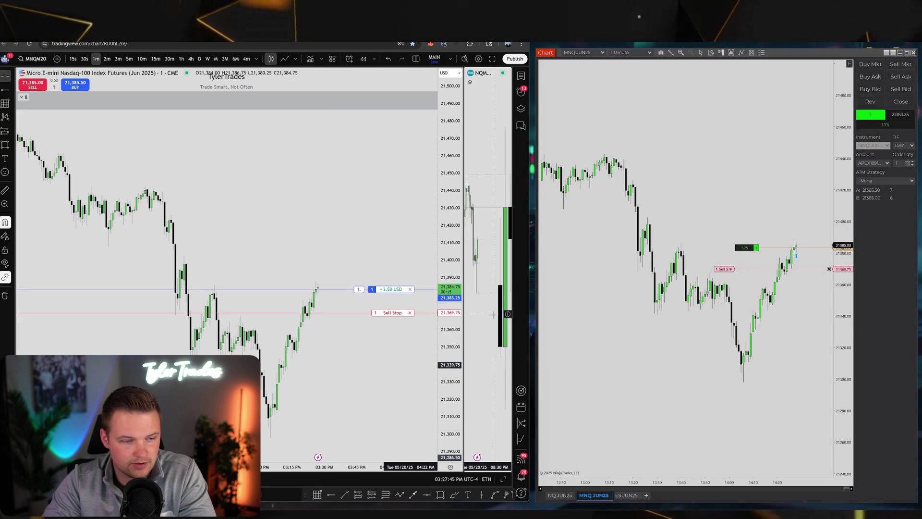
# Raise the sell stop to market price to close the position and show the accounts overview.
pyautogui.moveTo(393, 313)
pyautogui.mouseDown()
pyautogui.moveTo(394, 322)
pyautogui.moveTo(394, 314)
pyautogui.mouseUp()
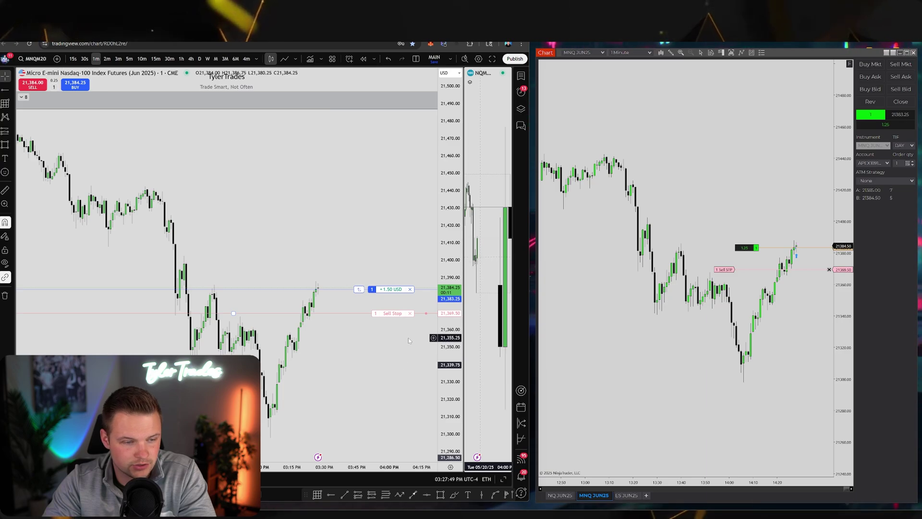
pyautogui.moveTo(392, 317); pyautogui.dragTo(393, 292)
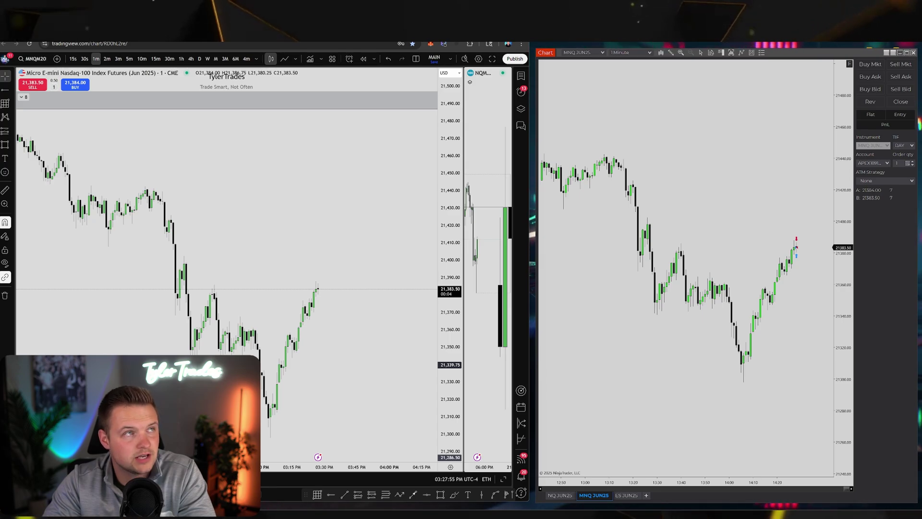
pyautogui.hotkey('alt', 'Tab')
pyautogui.moveTo(647, 9); pyautogui.dragTo(837, 162)
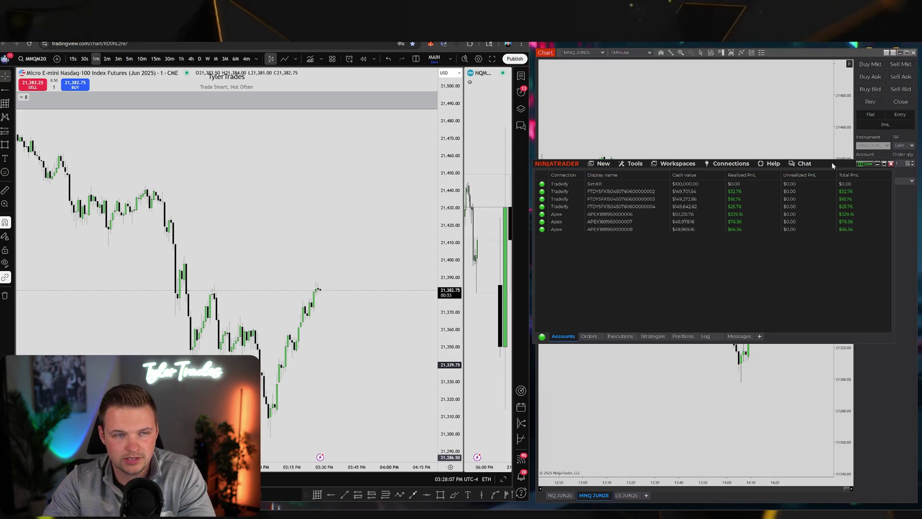
# Close the accounts overview, move Replikanto off-screen, and shift the NinjaTrader chart window upward.
pyautogui.click(877, 163)
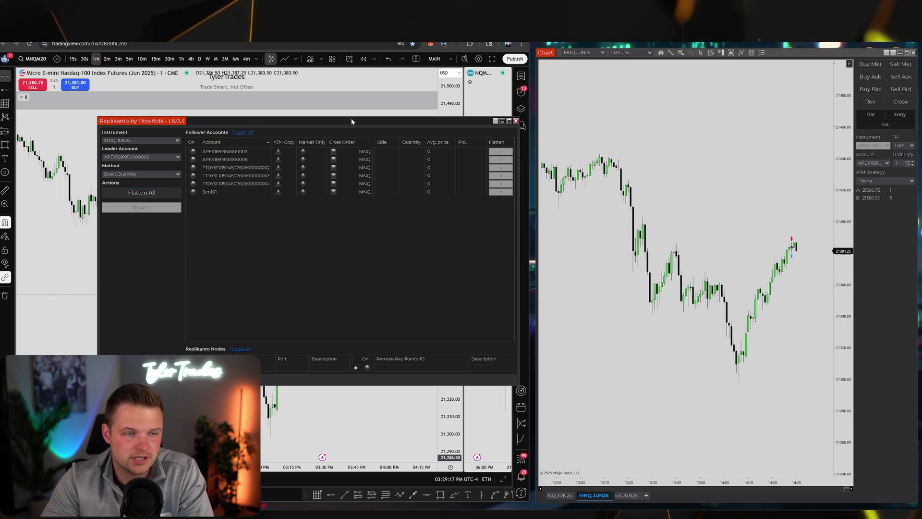
pyautogui.moveTo(349, 123); pyautogui.dragTo(353, 139)
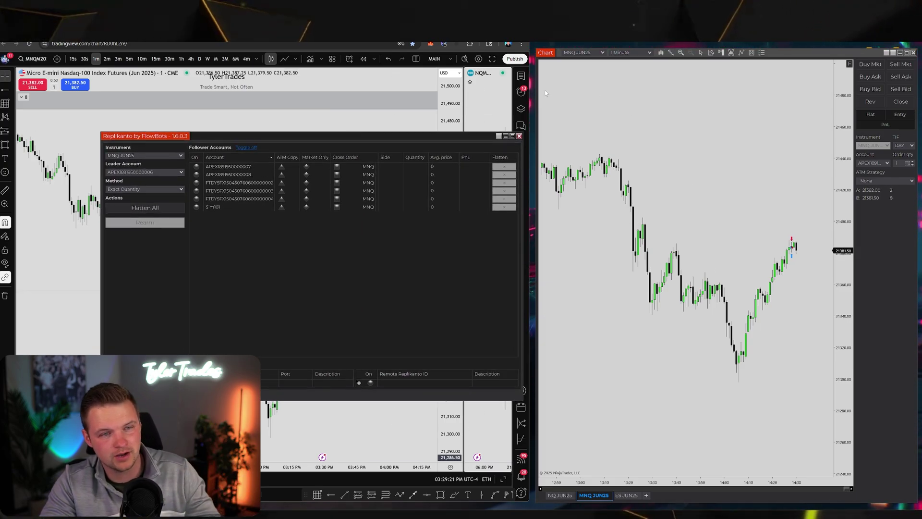
pyautogui.moveTo(384, 138); pyautogui.dragTo(1, 91)
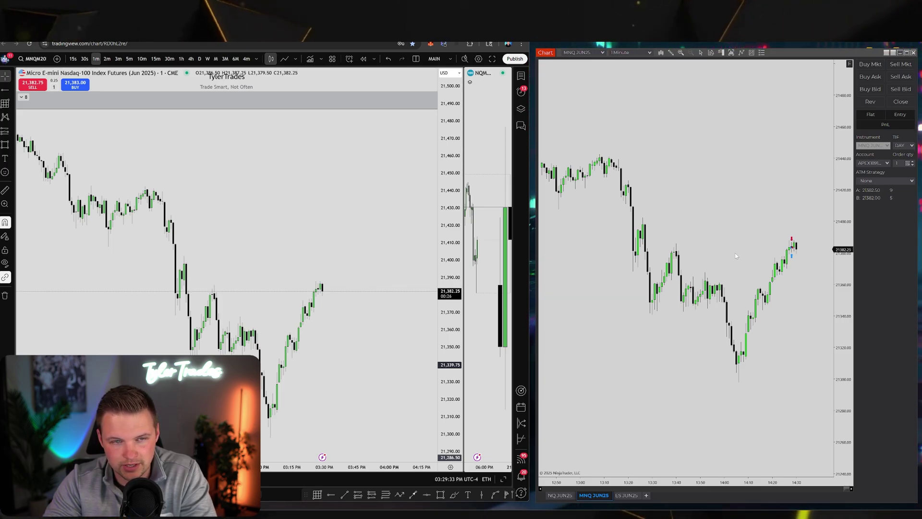
pyautogui.moveTo(781, 57); pyautogui.dragTo(784, 48)
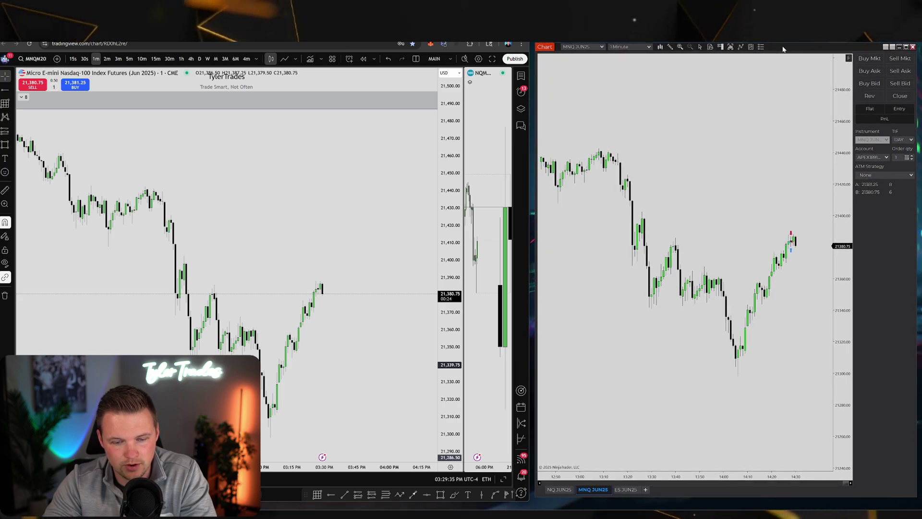